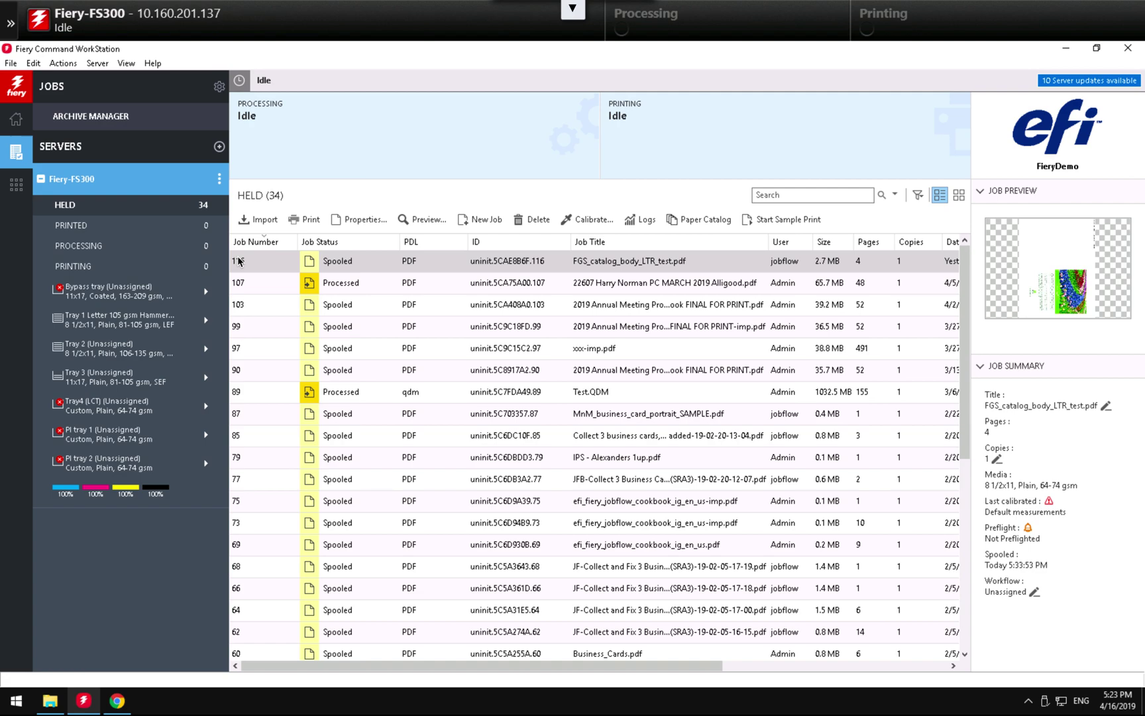
- Open the Fiery-FS300 Device Center at Workflows > Job Presets and begin a new preset
left_click(220, 180)
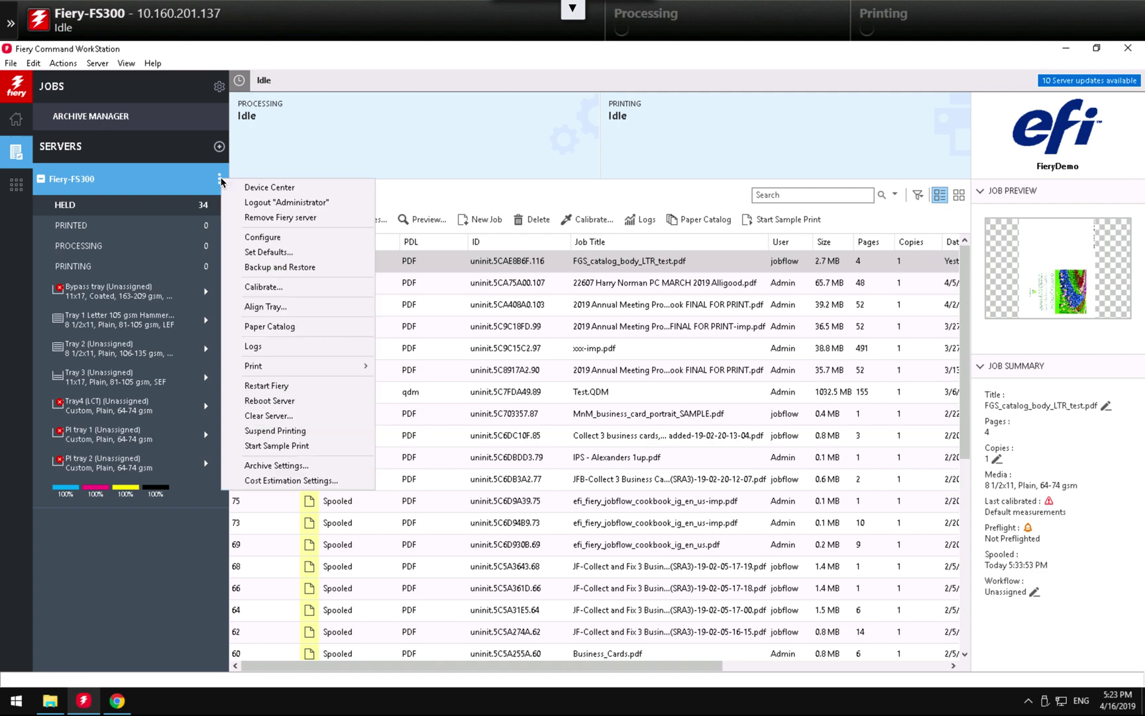
left_click(254, 192)
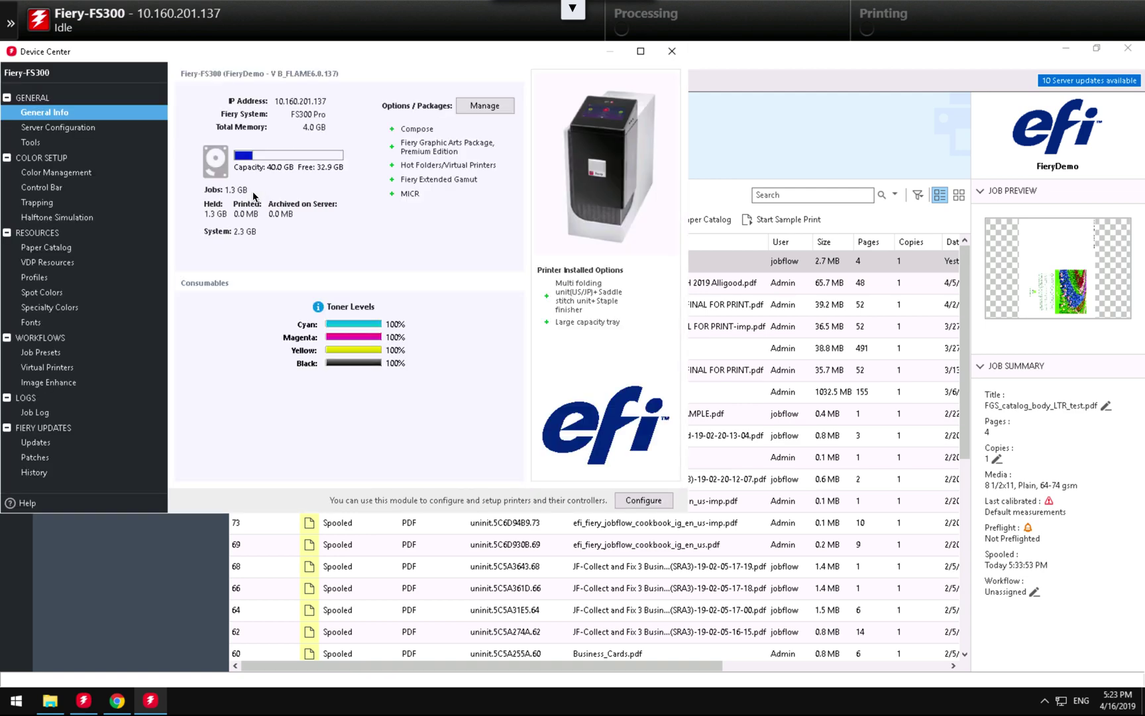
left_click(45, 353)
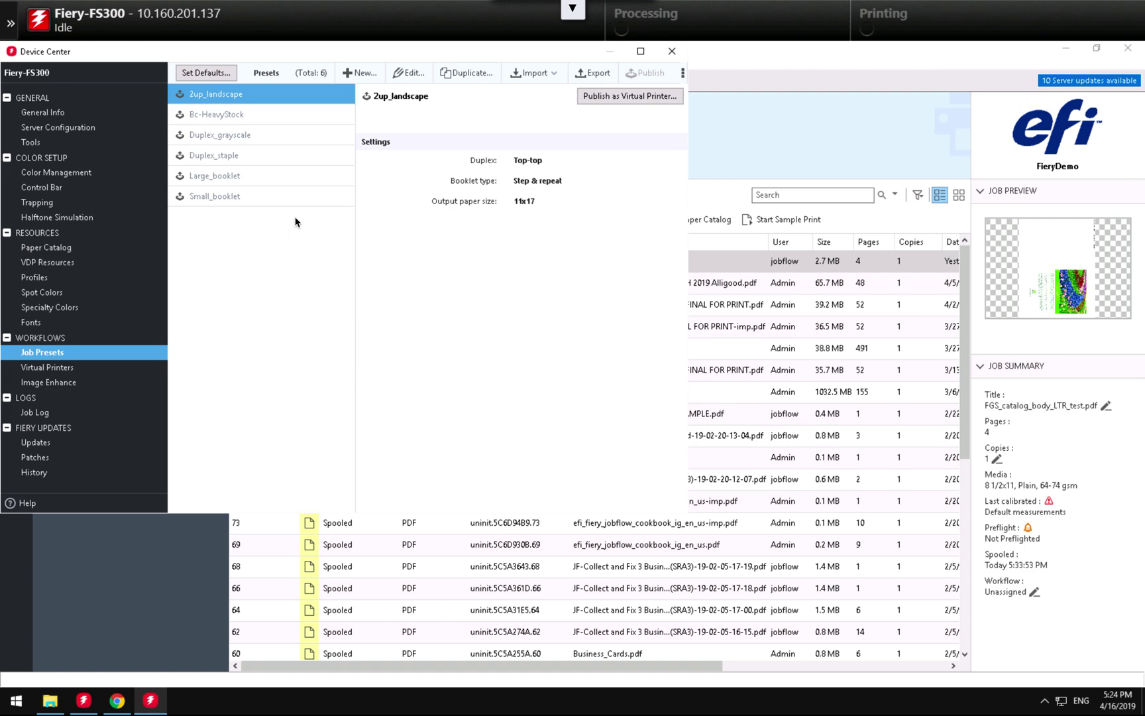
left_click(353, 73)
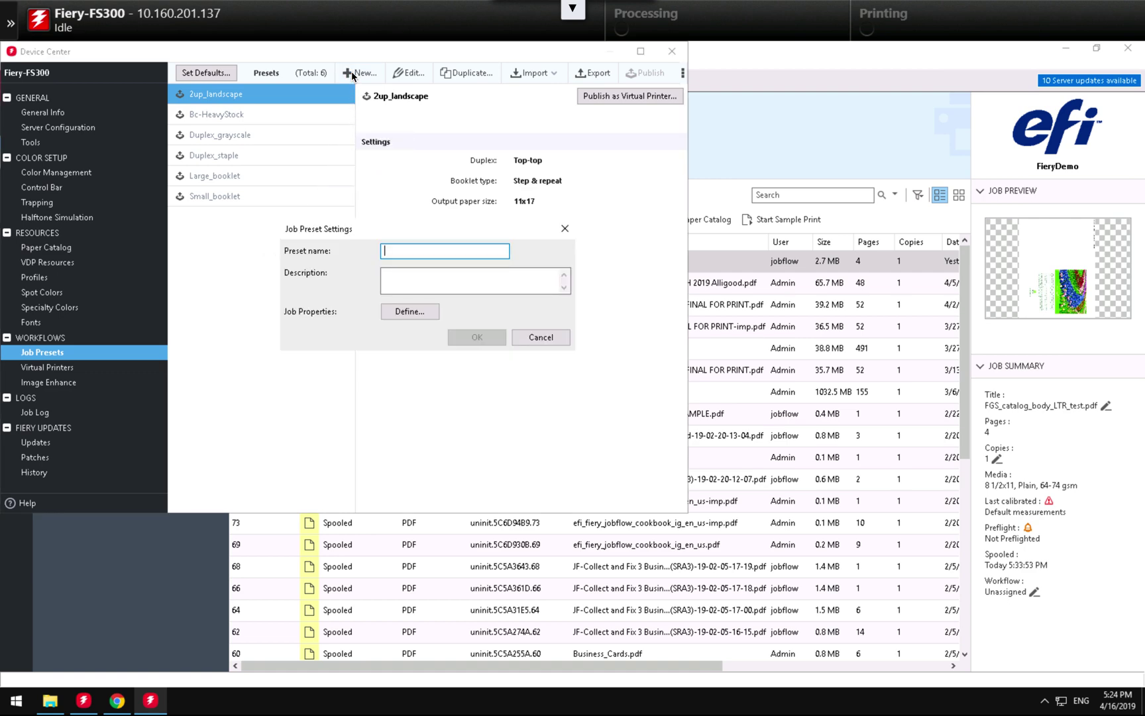
- Name the new preset 'Test' and open its job properties for defining
type("Test")
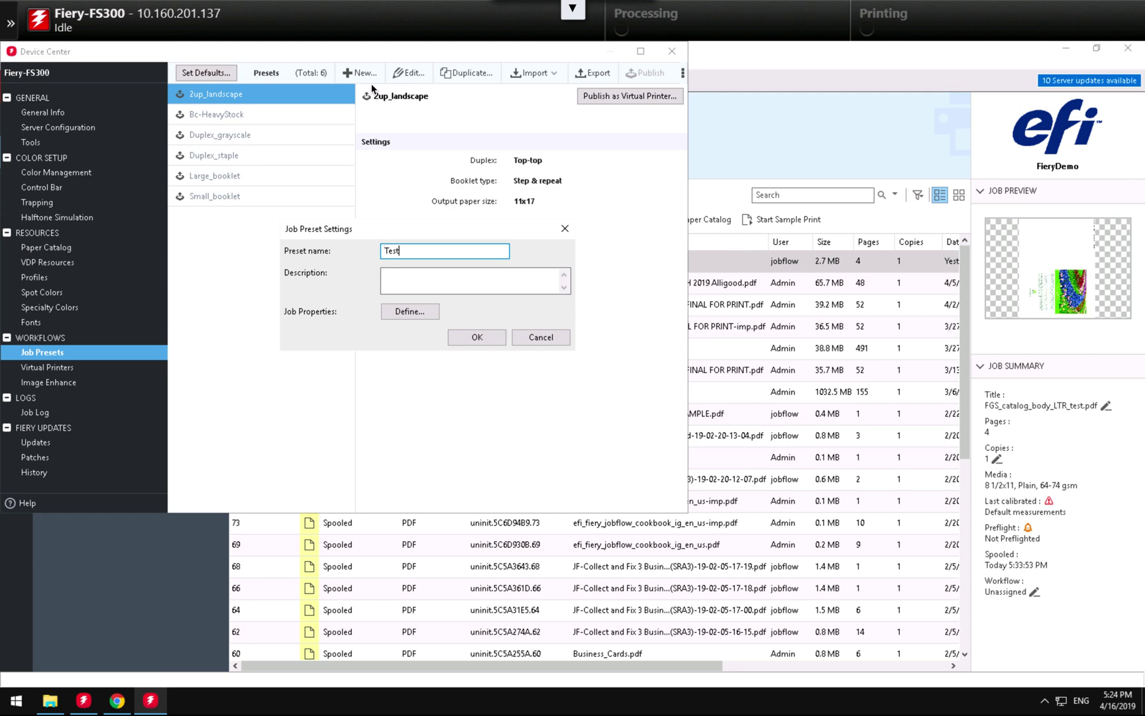
left_click(391, 273)
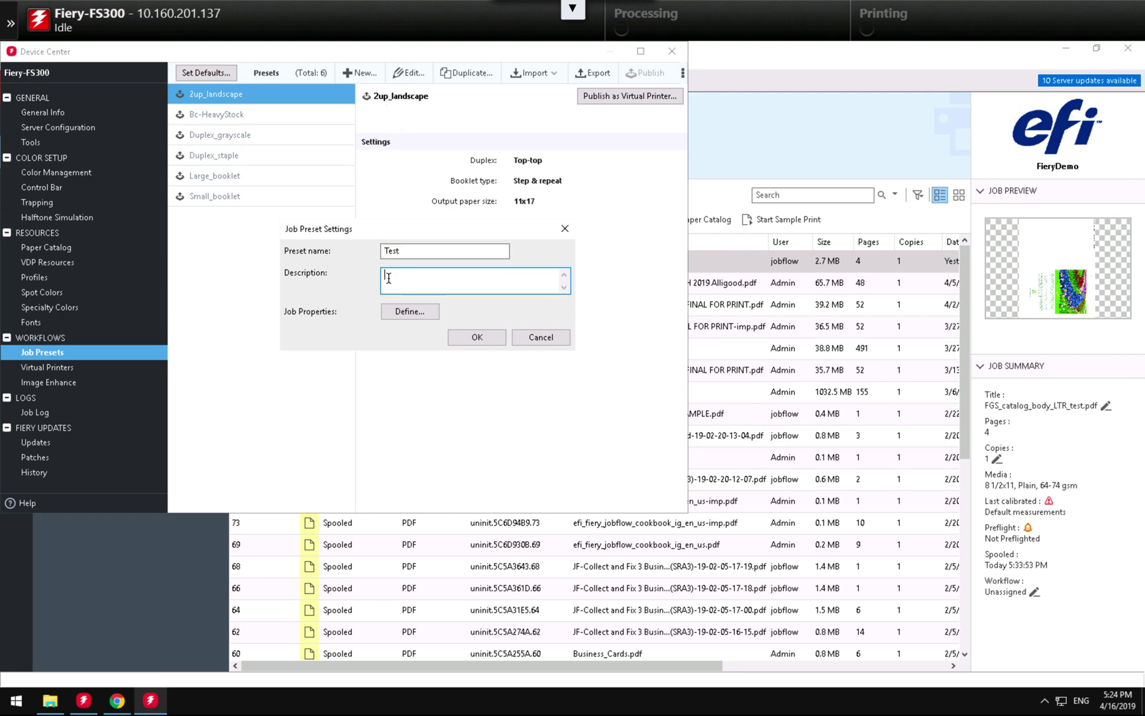
left_click(399, 312)
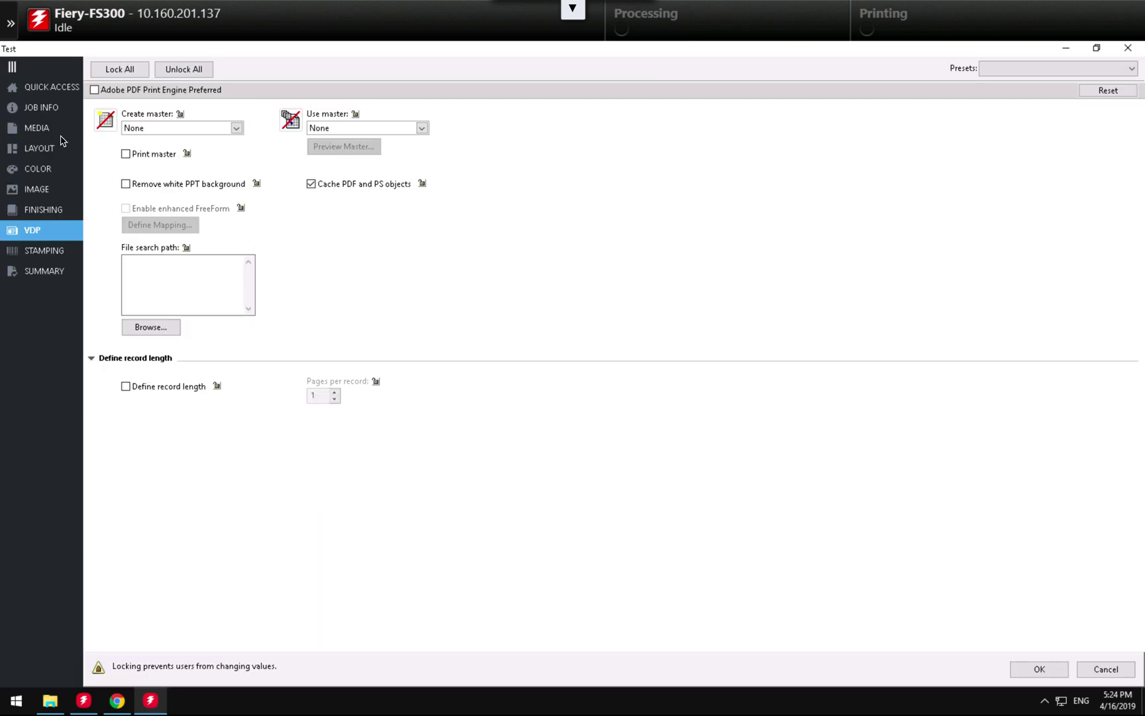
- Give the Test preset 11x17 200gsm paper, Top-top duplex and Rotate 180
left_click(41, 131)
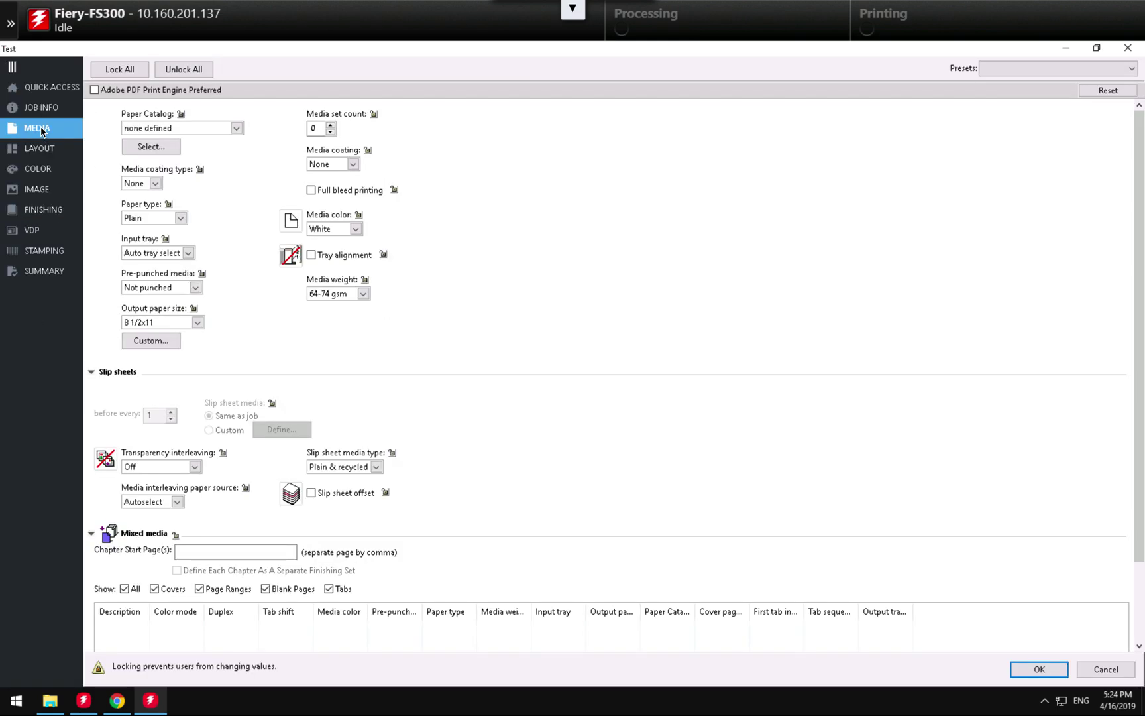
left_click(236, 129)
left_click(197, 202)
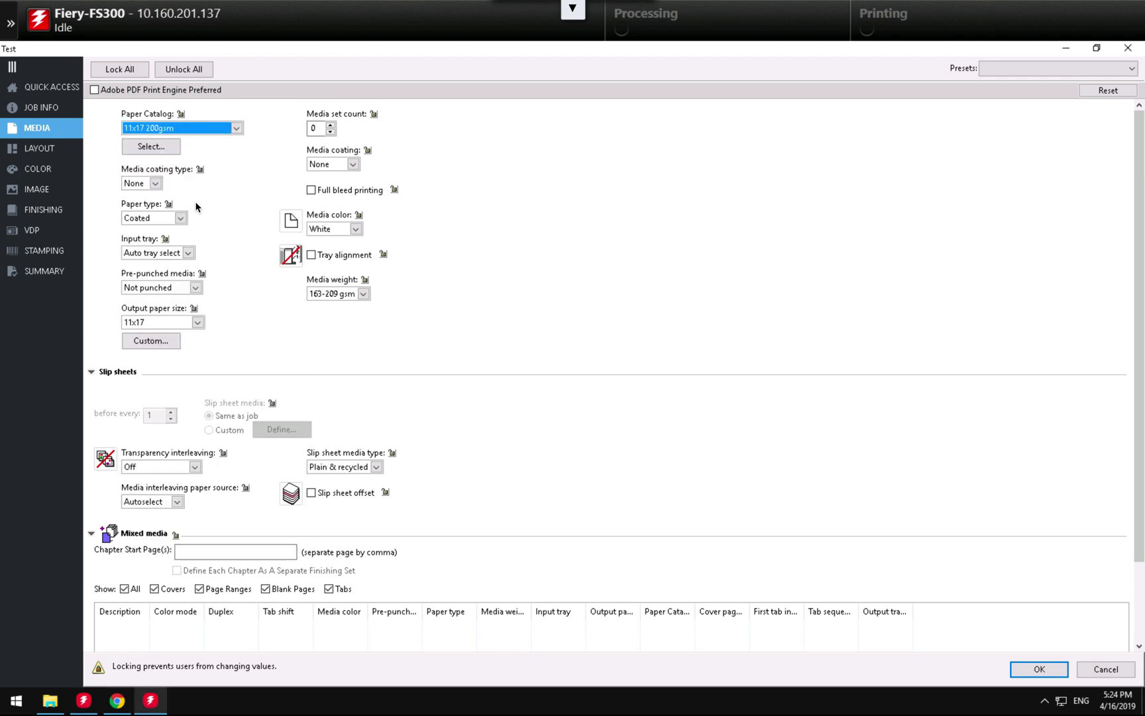
left_click(47, 151)
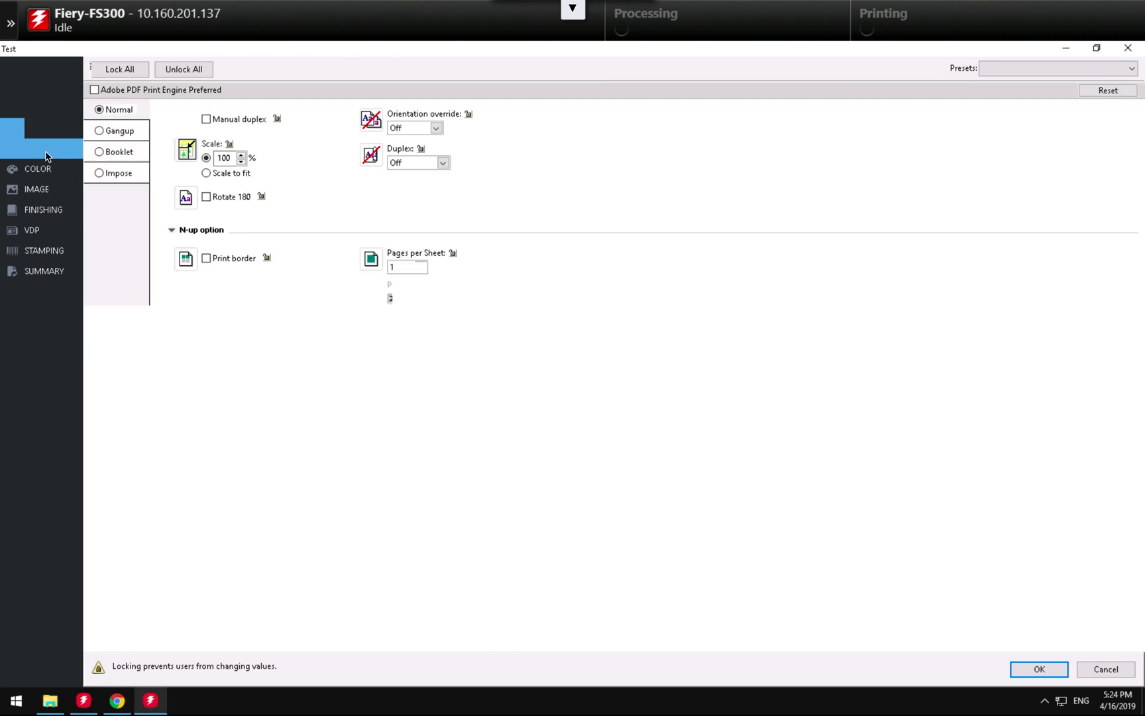
left_click(442, 162)
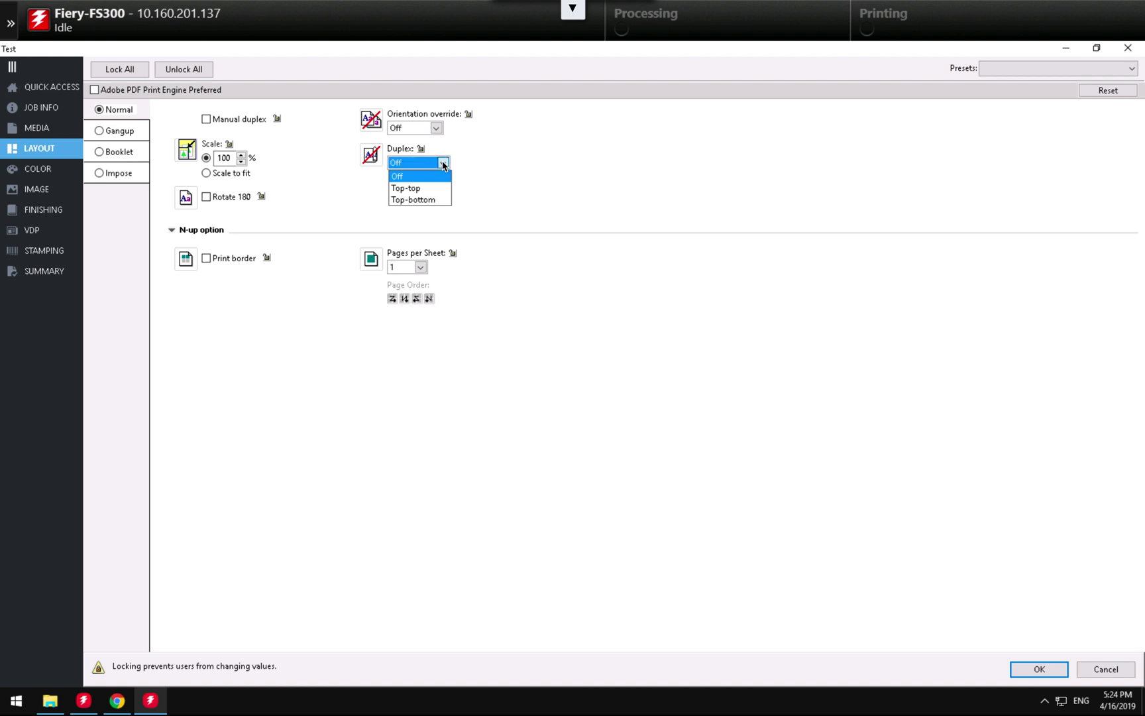
left_click(414, 188)
left_click(206, 197)
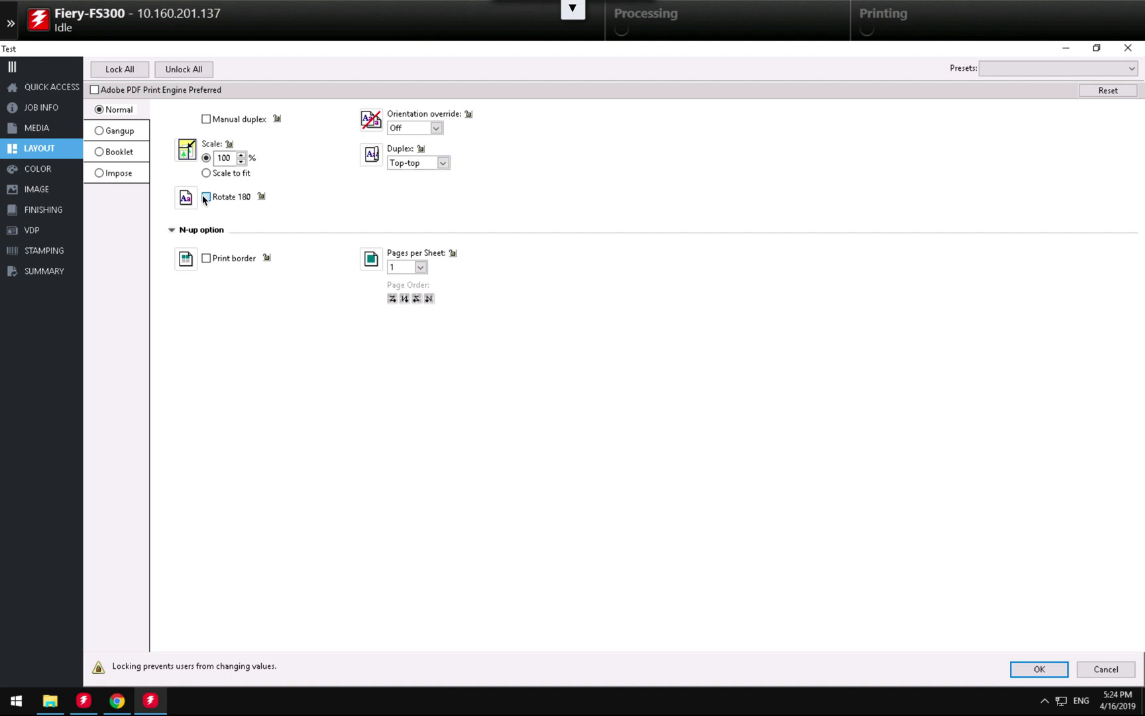
- Impose with the JFB-BC-3x7-SRA3-no duplex template, review the remaining settings, and accept
left_click(99, 173)
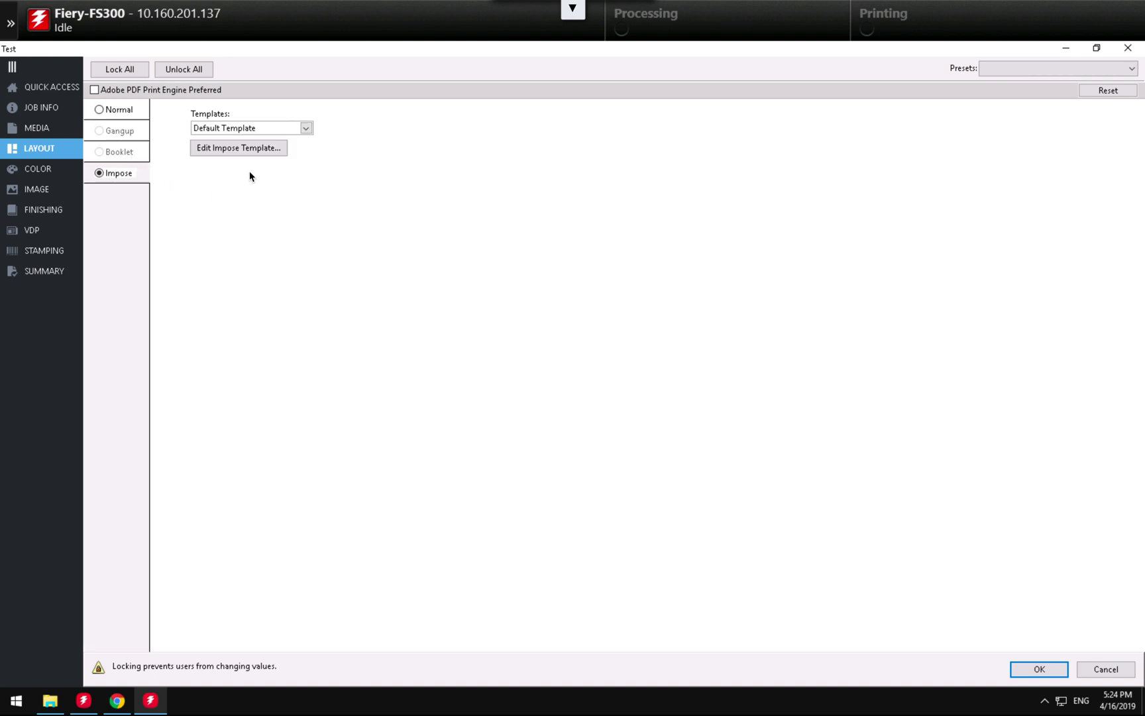
left_click(305, 128)
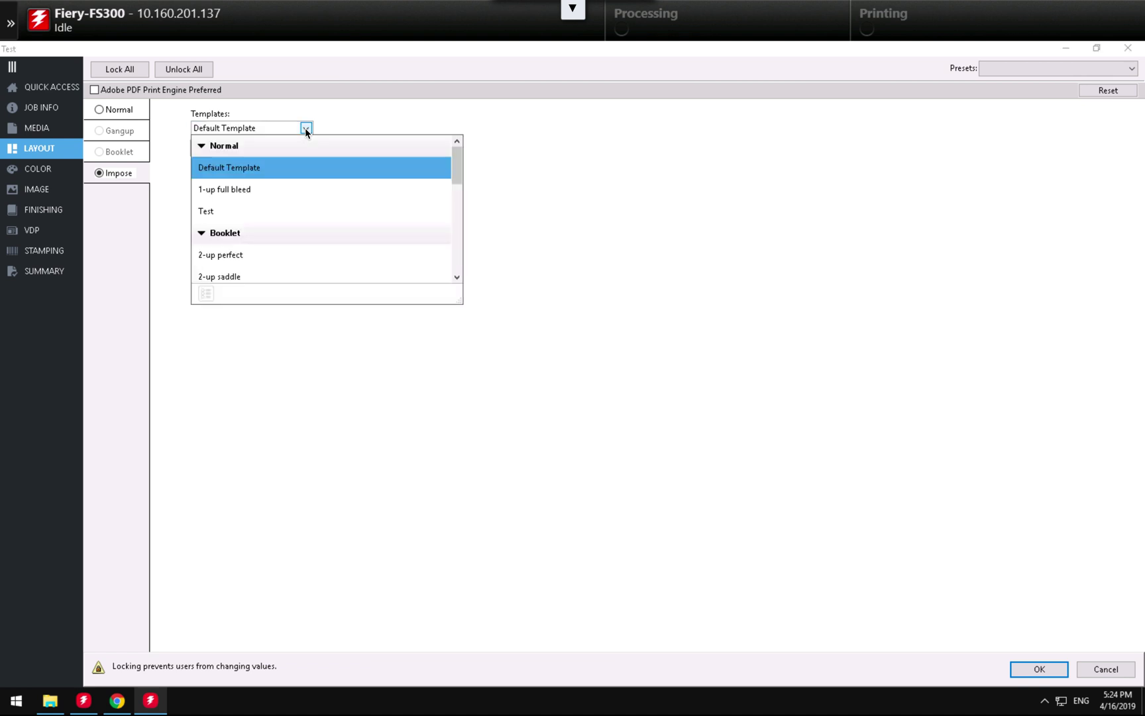
scroll(293, 224, "down", 5)
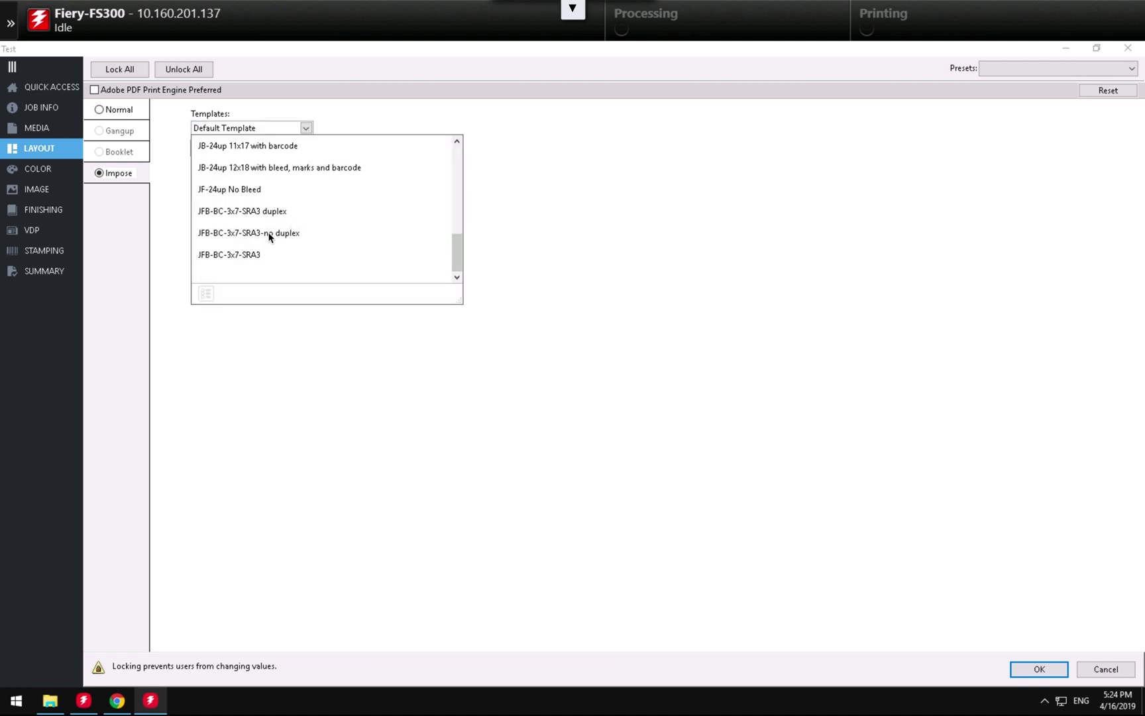
left_click(269, 233)
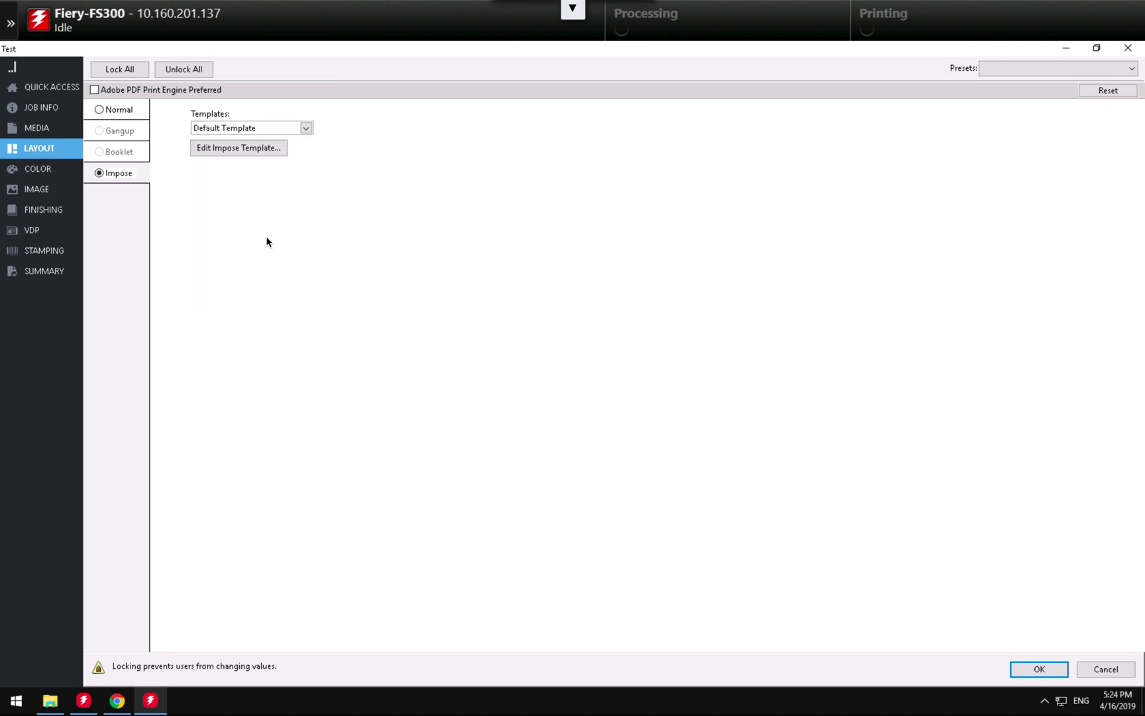
left_click(37, 171)
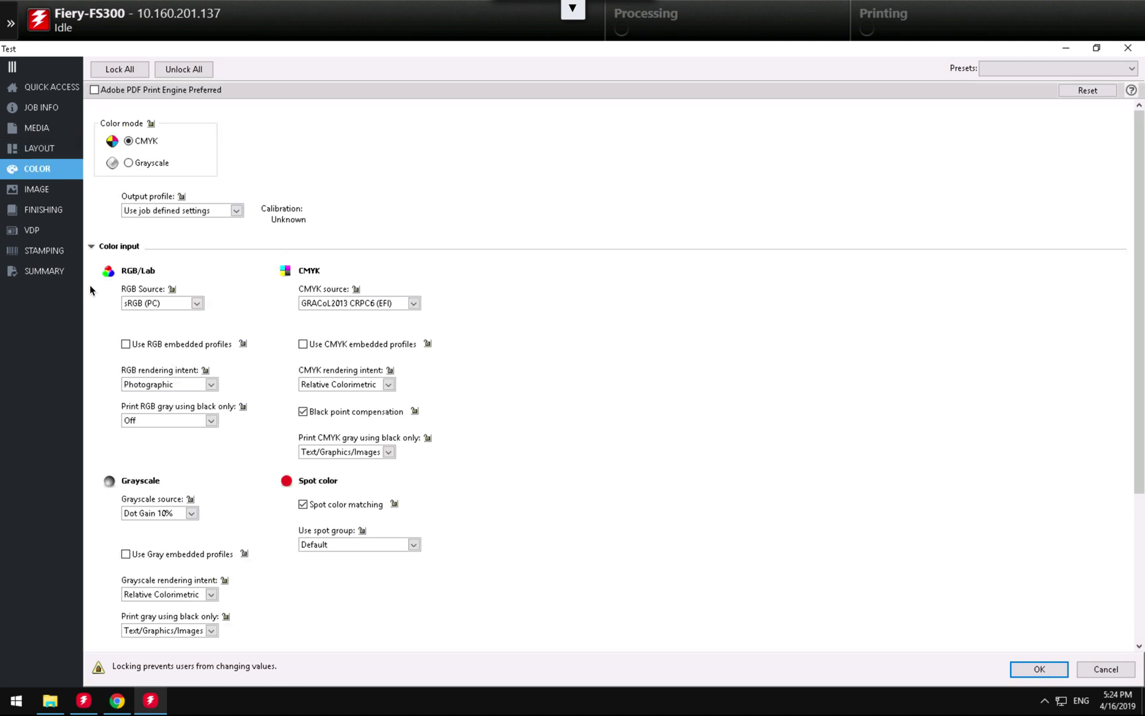
left_click(44, 191)
left_click(43, 210)
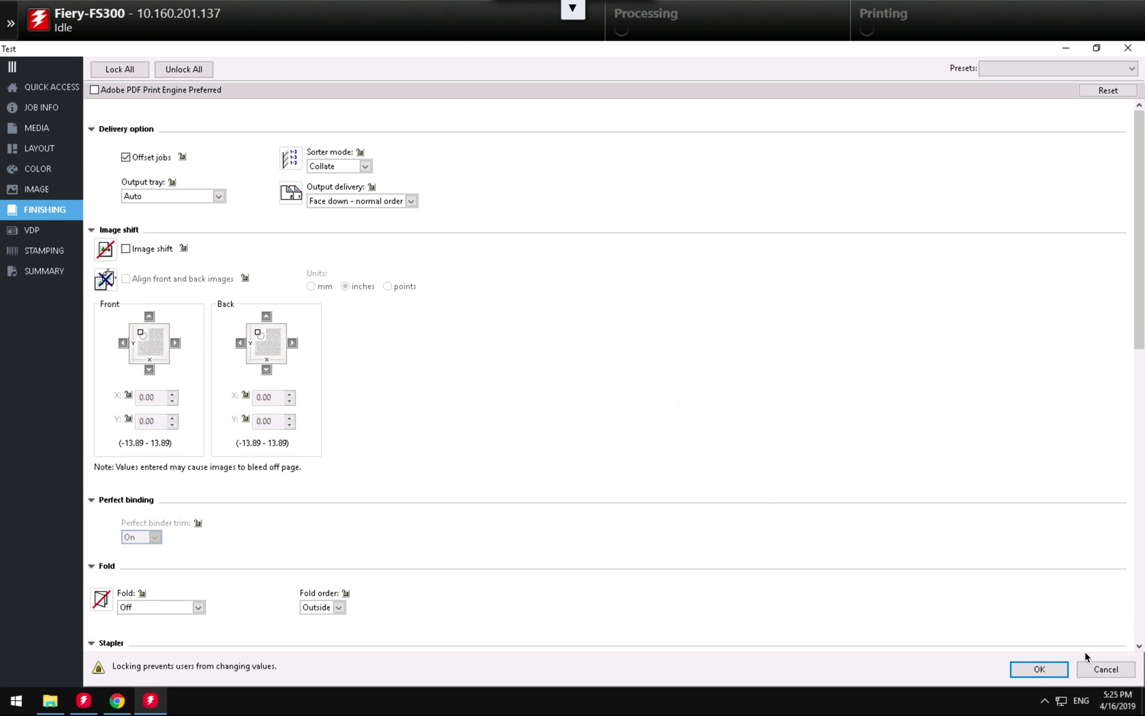
left_click(1037, 669)
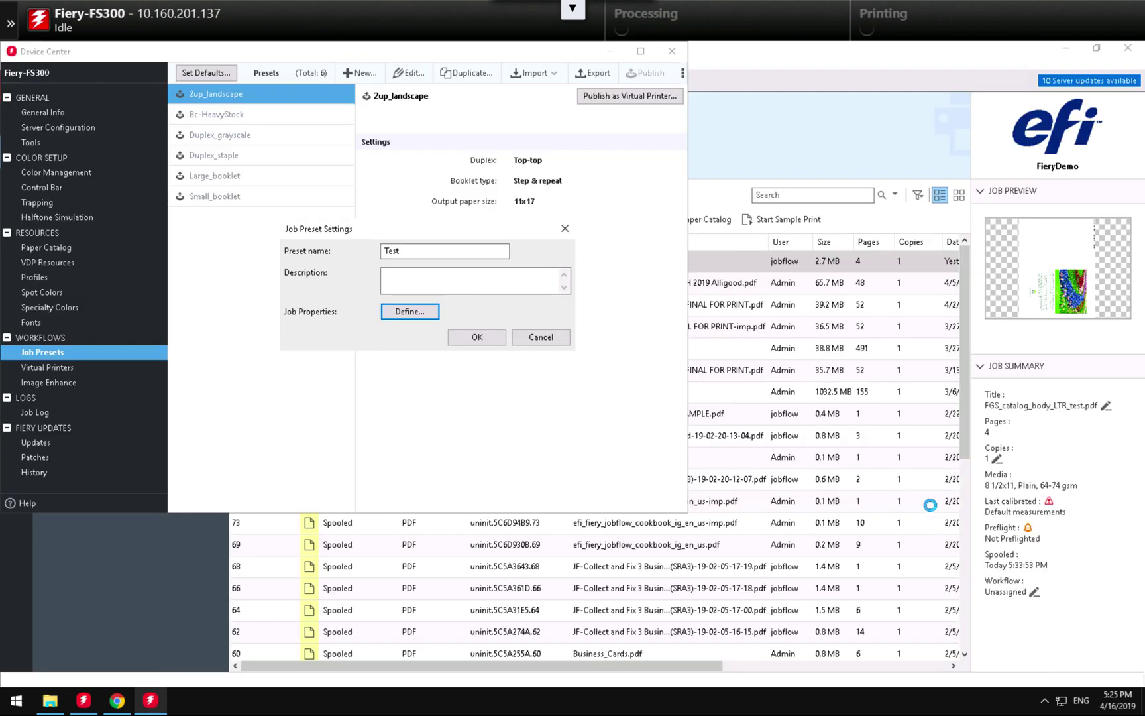
- Save the Test preset as the seventh preset, close Device Center, and bring up held job 99's actions
left_click(476, 337)
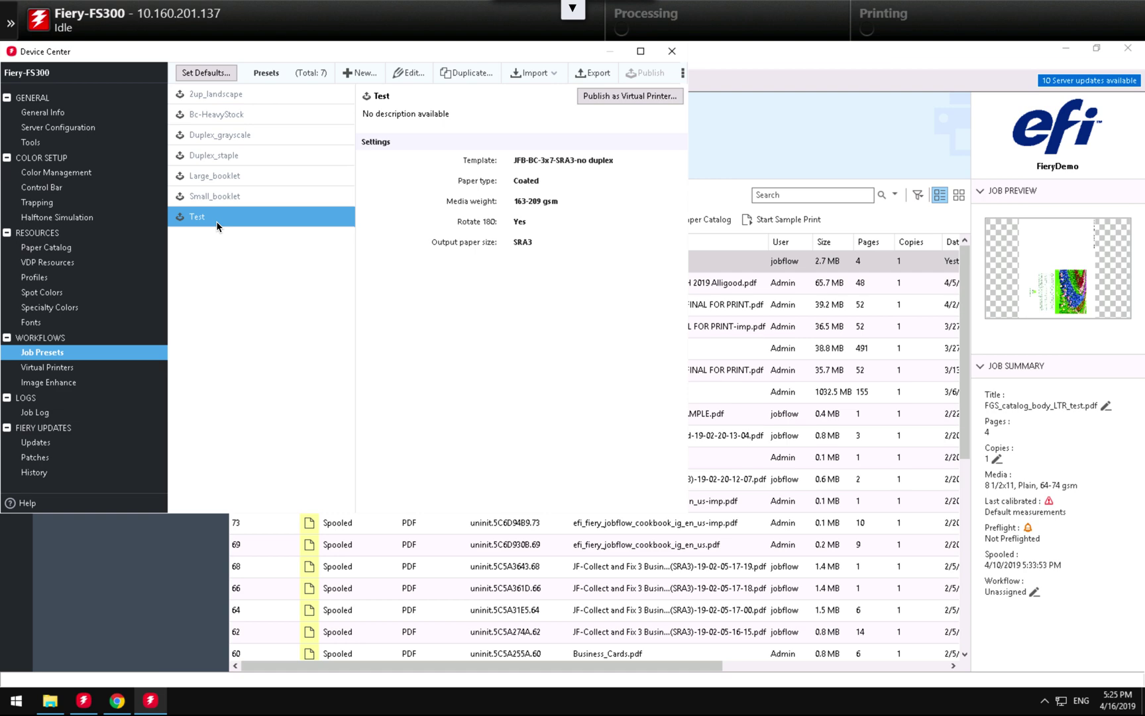
left_click(673, 51)
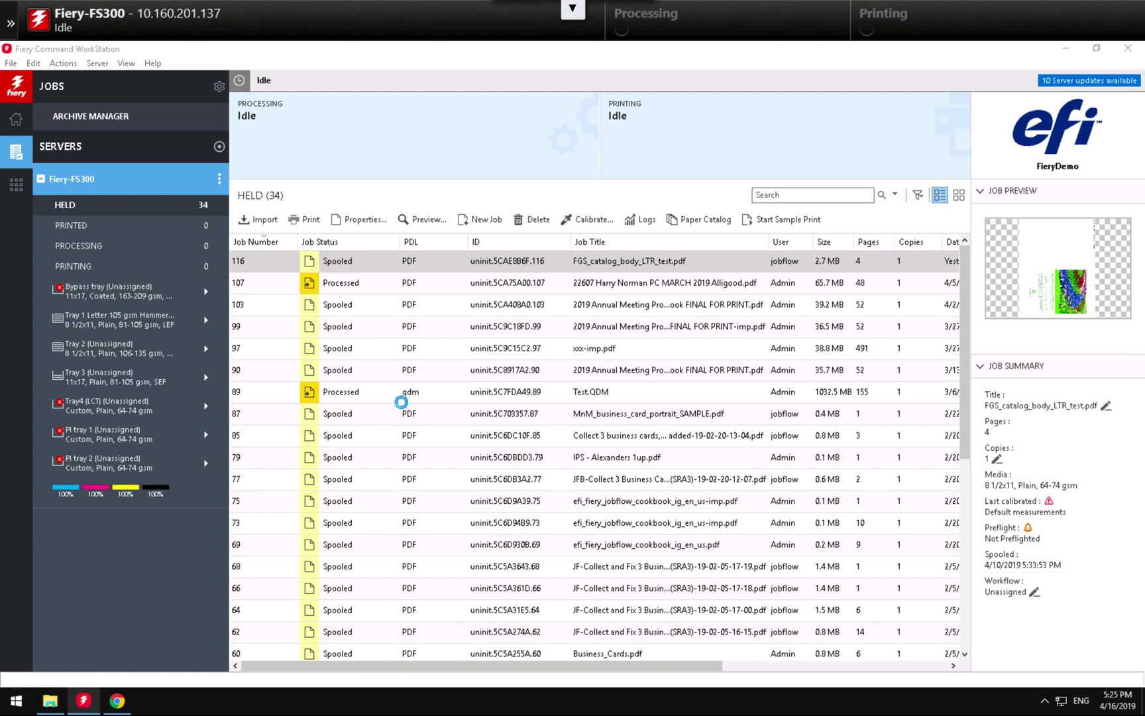
right_click(363, 331)
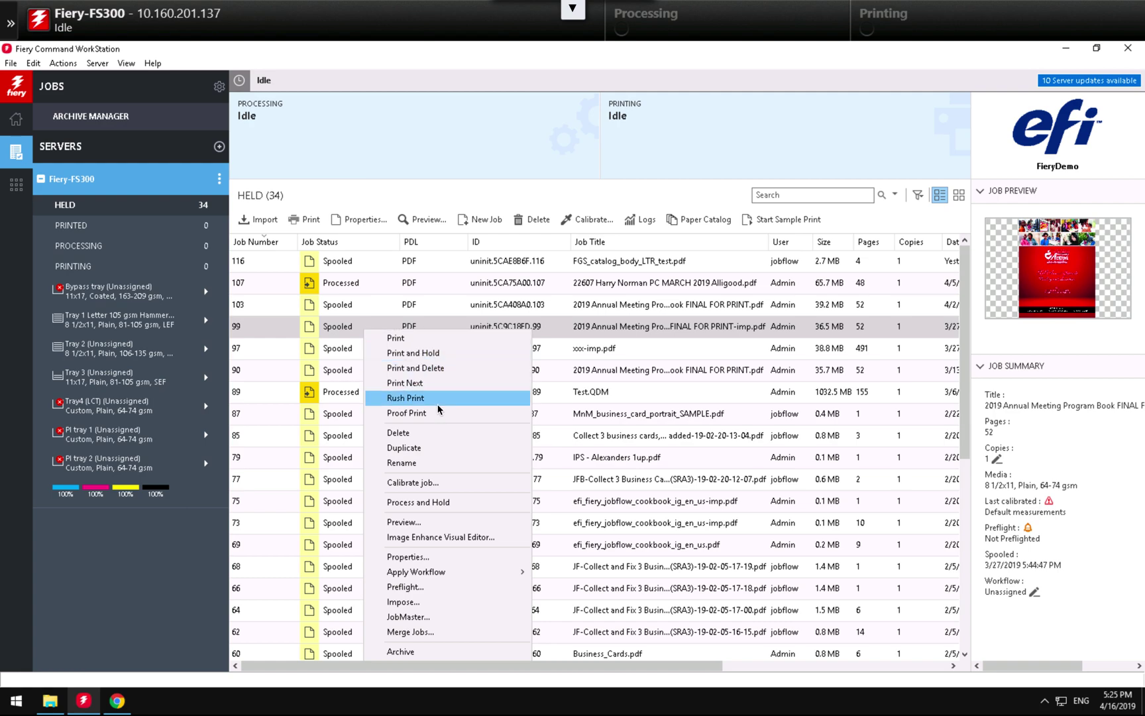
- Check that Test is listed under Apply Workflow for held job 99
mouse_move(439, 574)
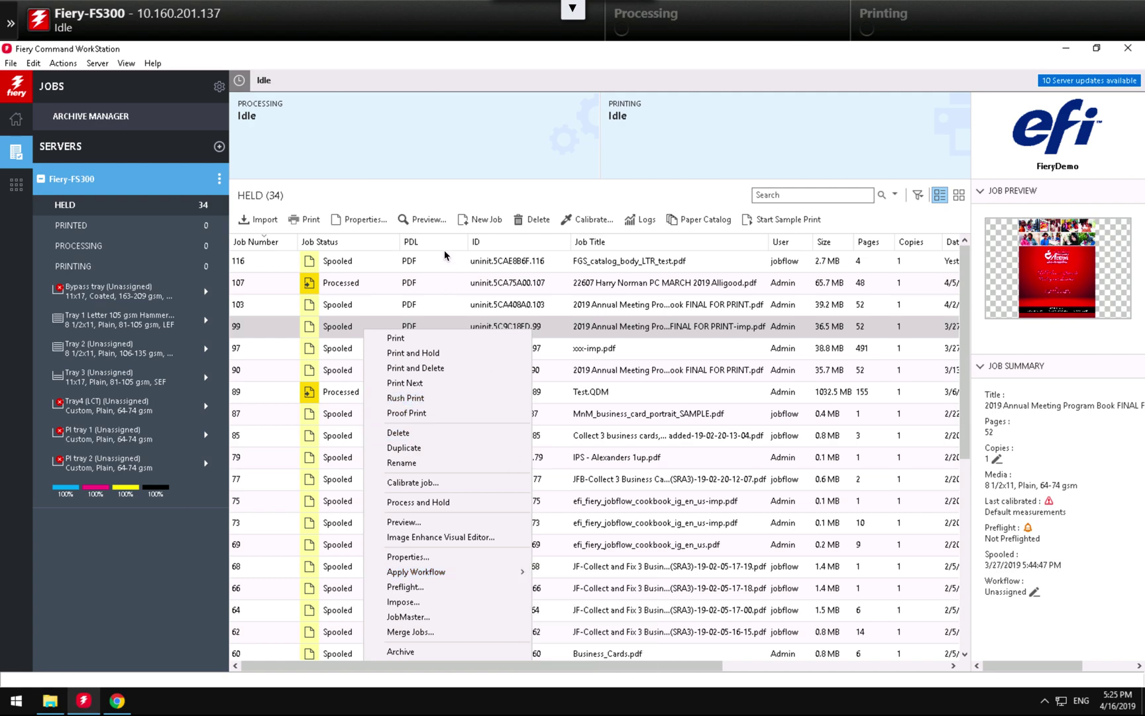
left_click(11, 65)
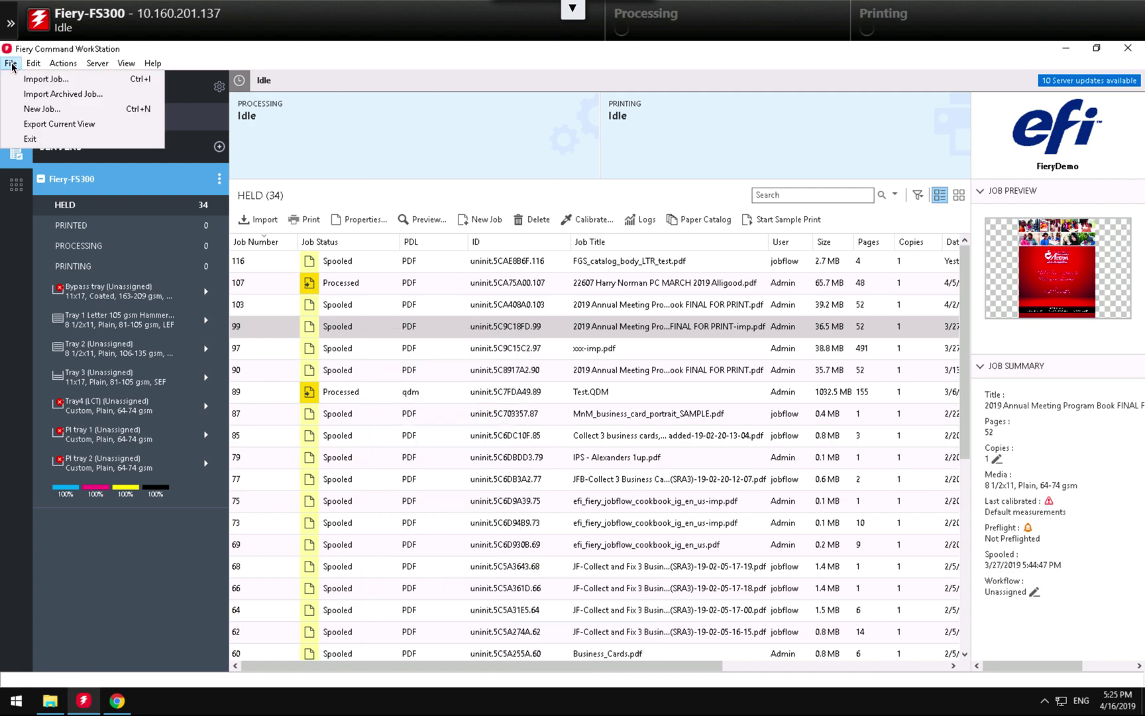
left_click(50, 79)
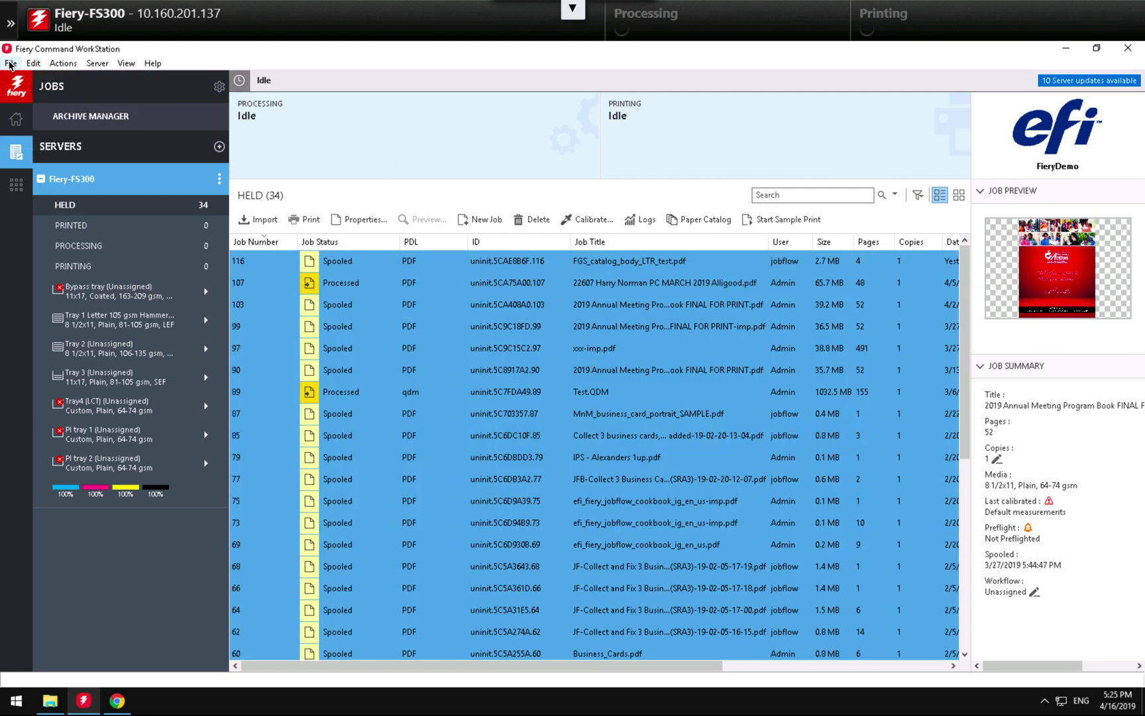
left_click(11, 64)
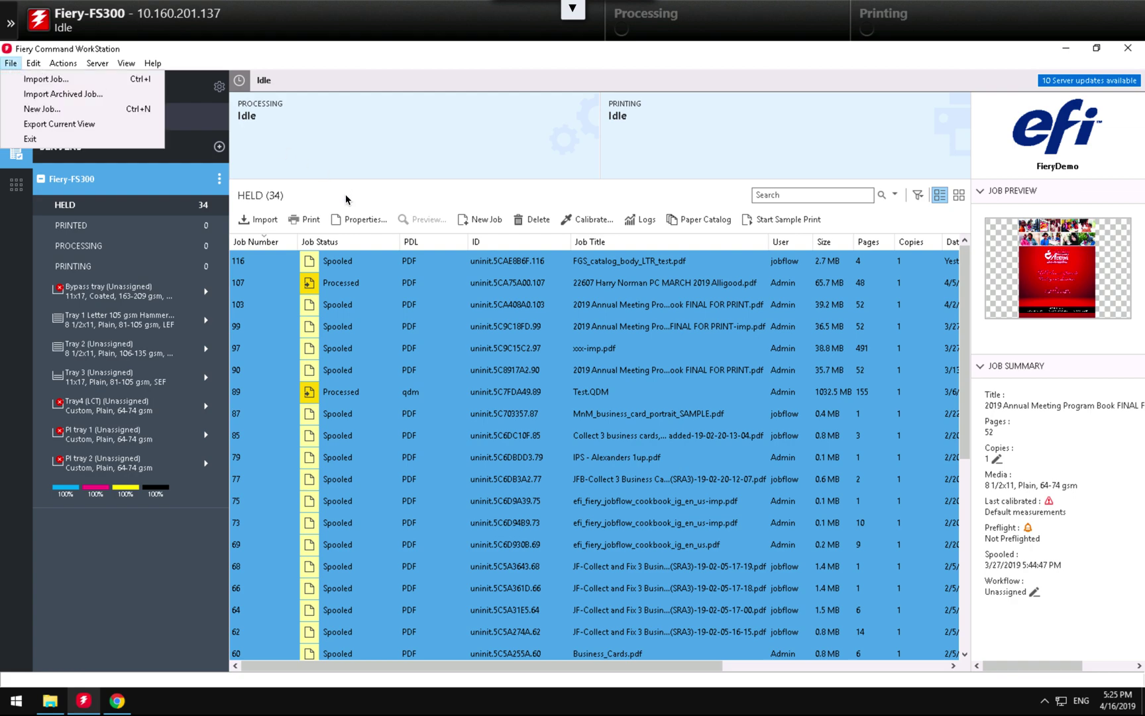
left_click(220, 248)
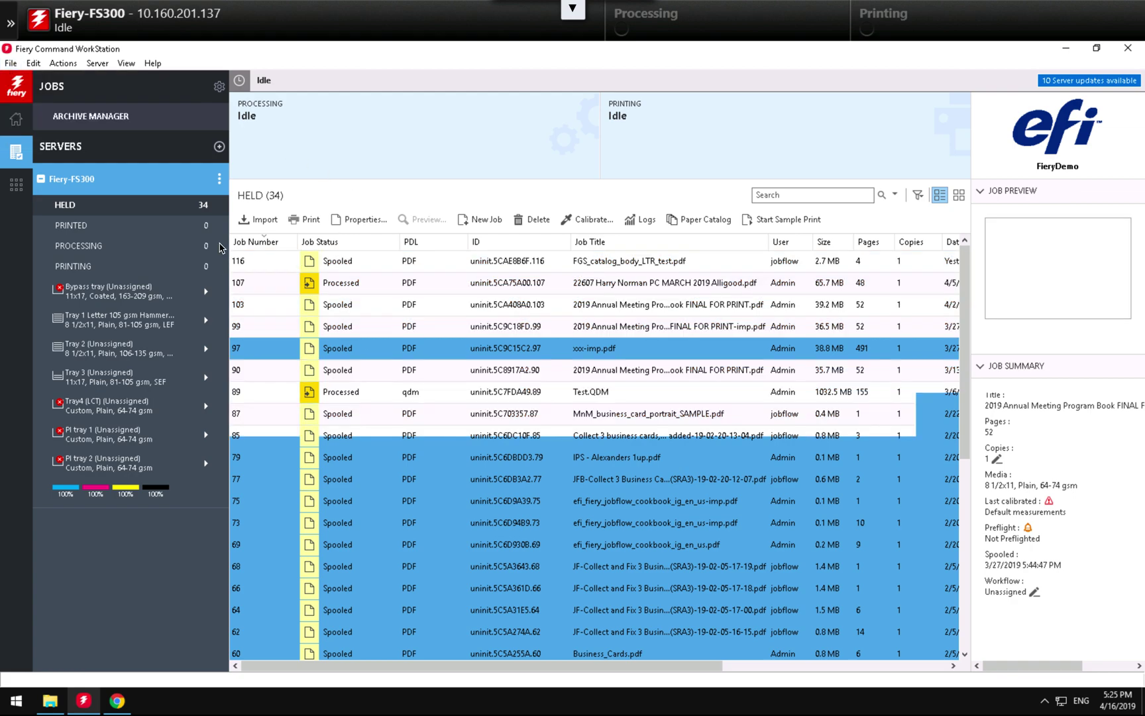
left_click(10, 62)
left_click(32, 79)
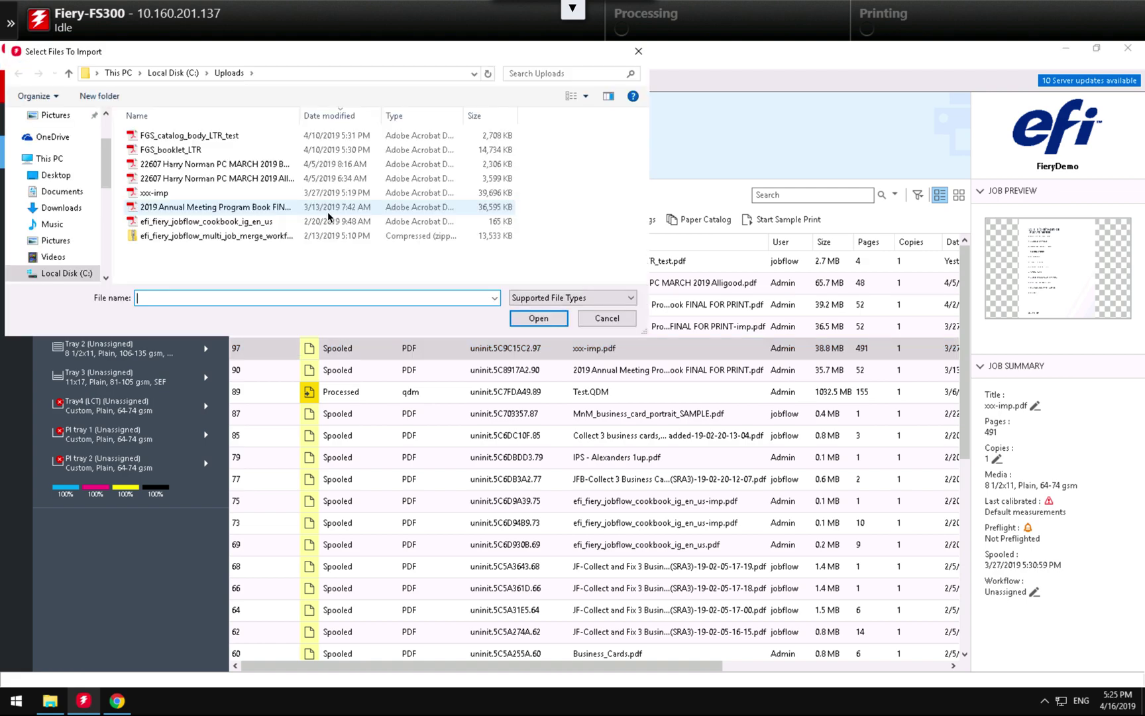
left_click(199, 178)
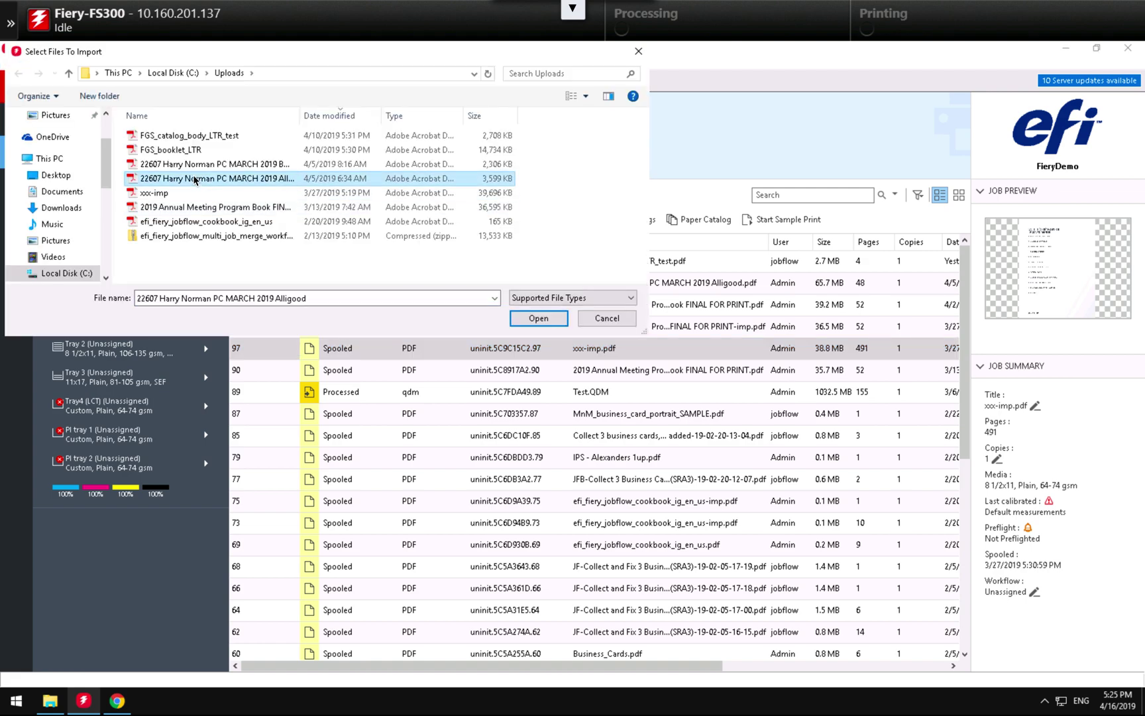
left_click(539, 319)
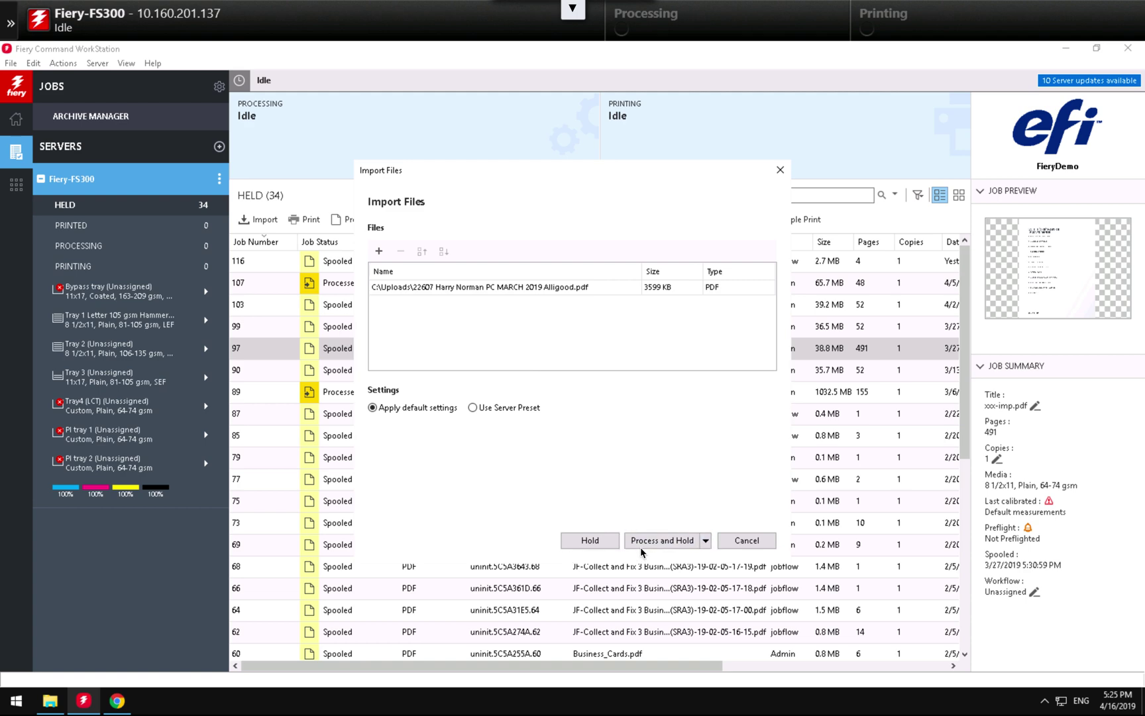
left_click(472, 408)
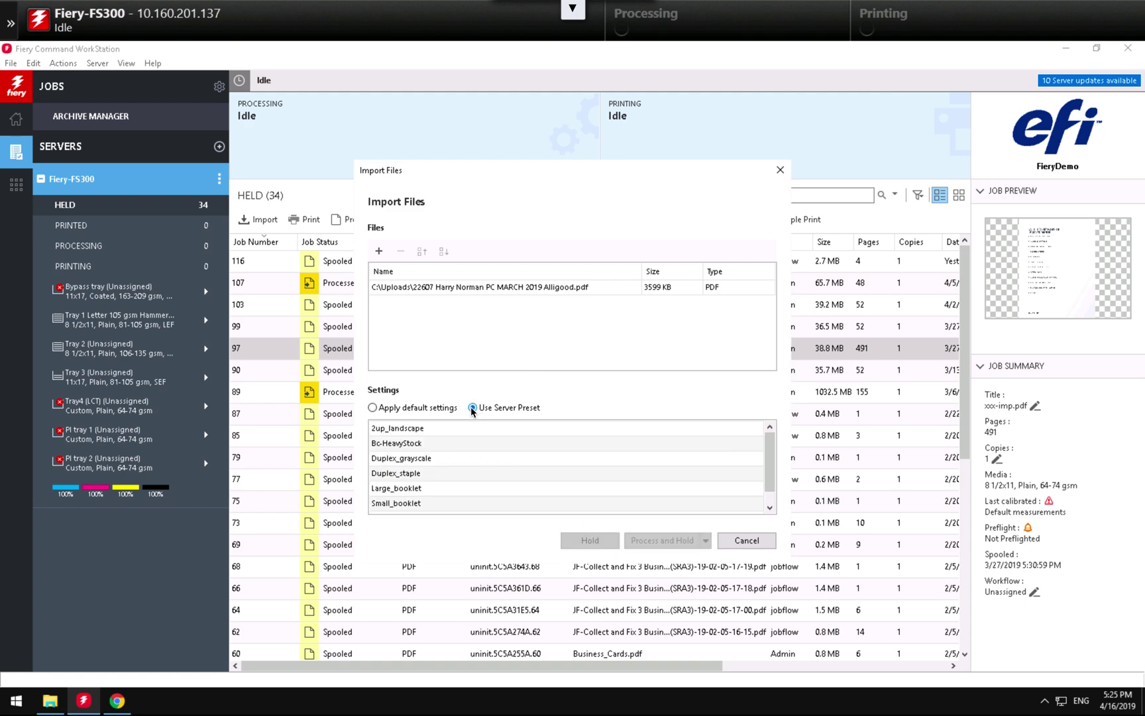
scroll(440, 468, "down", 1)
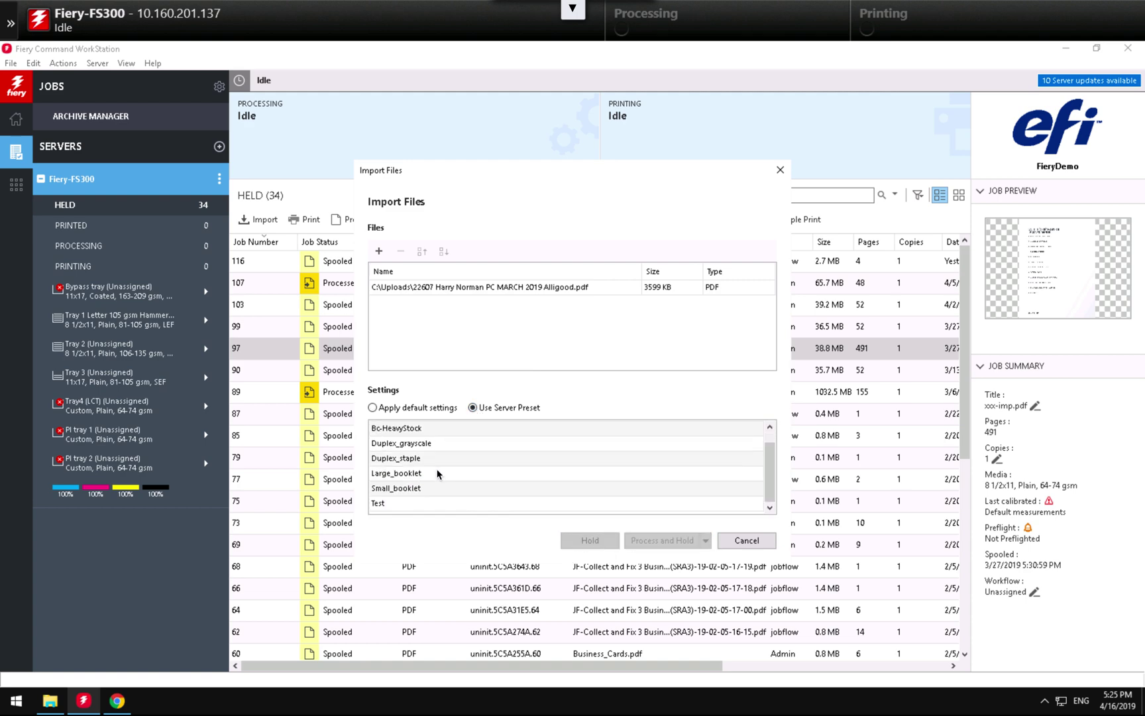
left_click(385, 504)
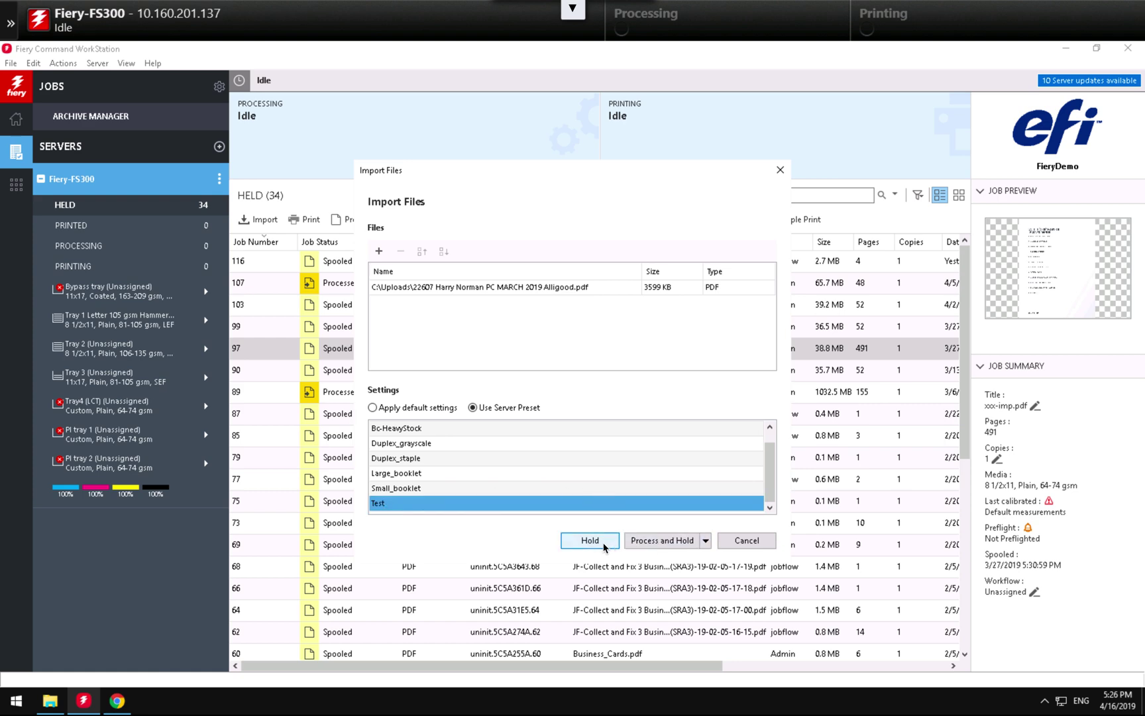
left_click(706, 541)
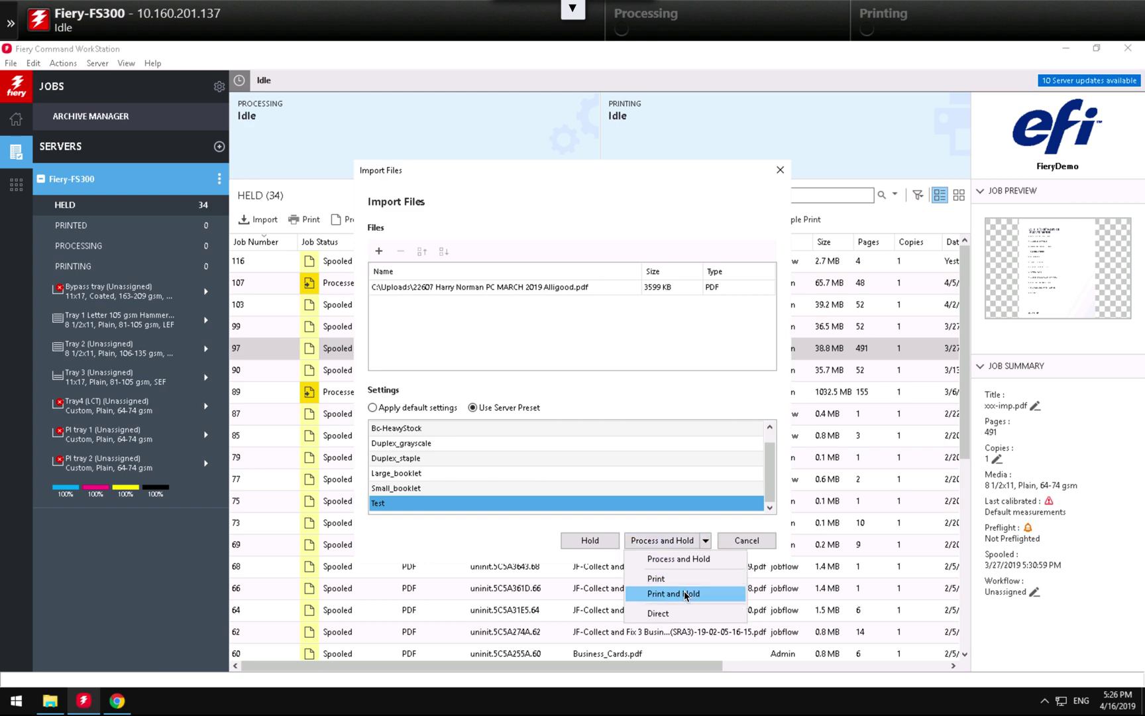
left_click(780, 170)
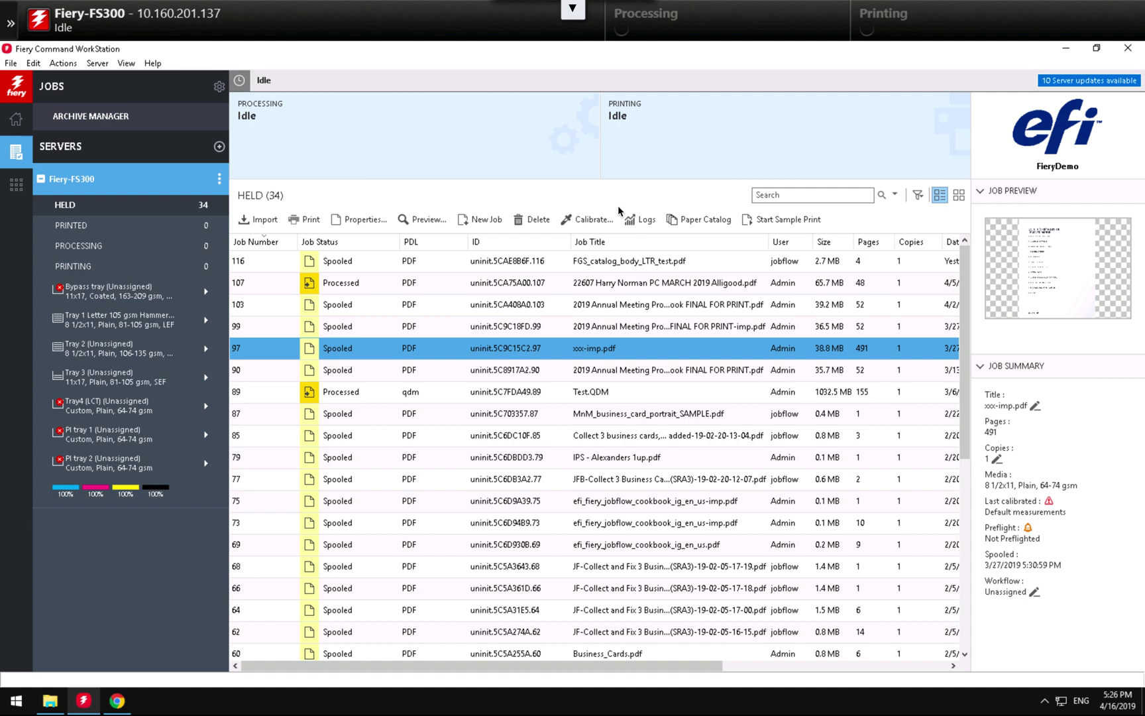
- Open C:\Uploads beside Command WorkStation and drag FGS_booklet_LTR.pdf into the held jobs
left_click(1096, 51)
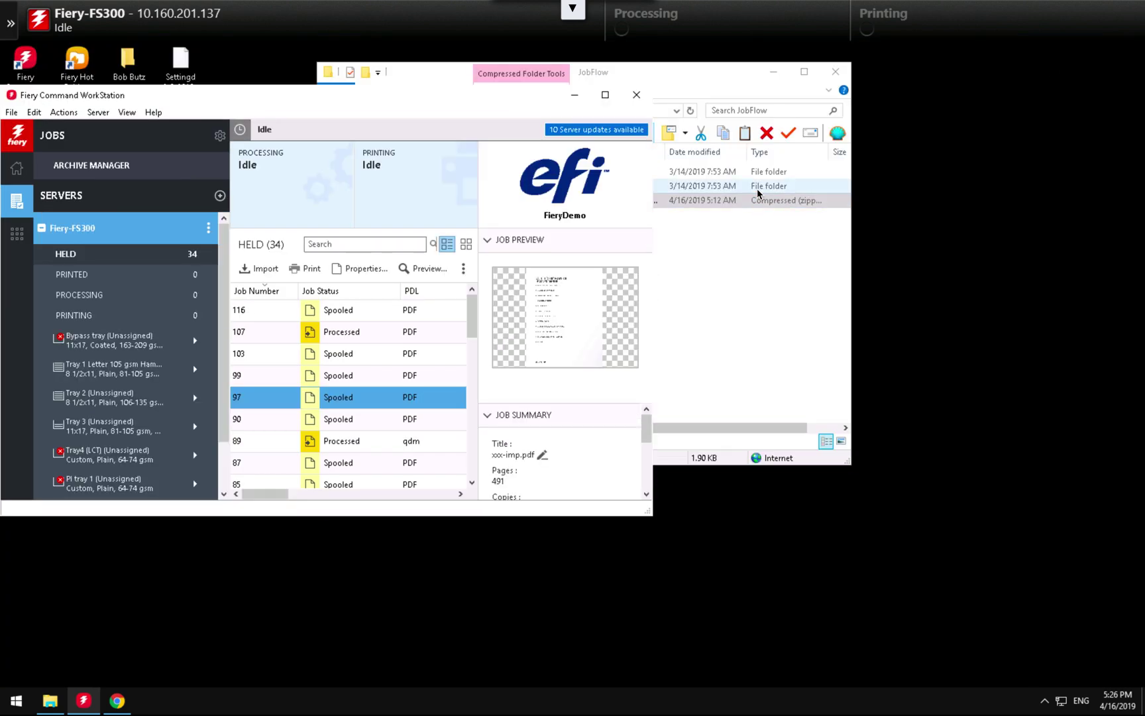
left_click(740, 81)
left_click_drag(739, 81, 1028, 147)
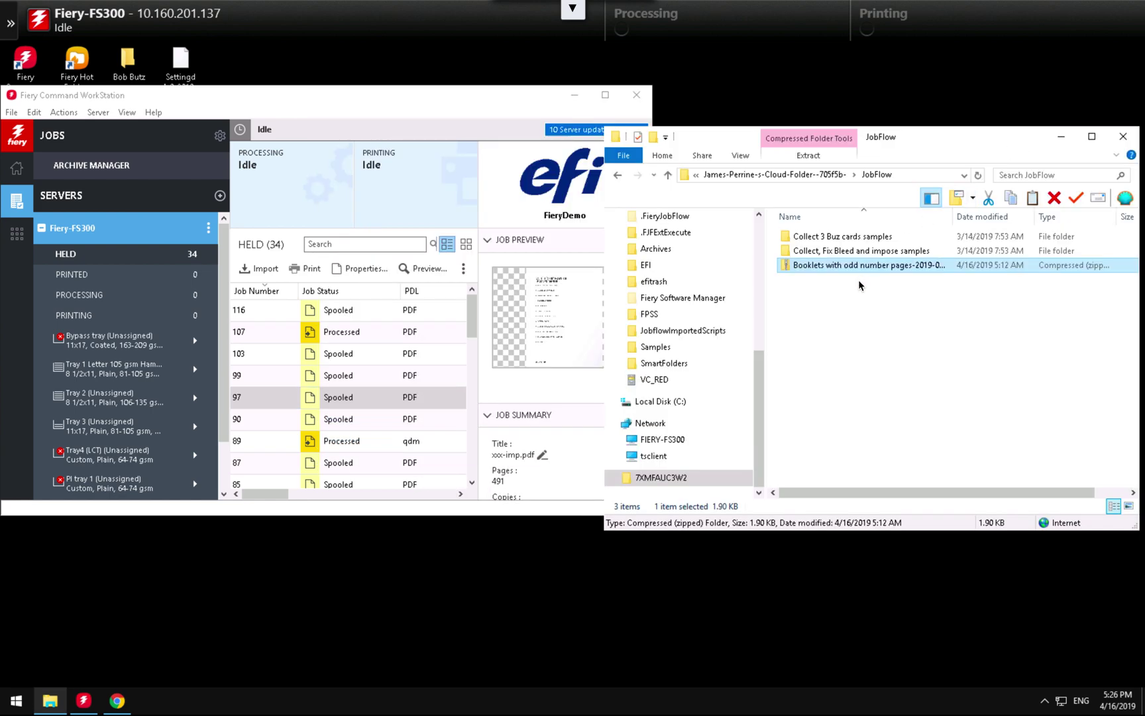
middle_click(662, 405)
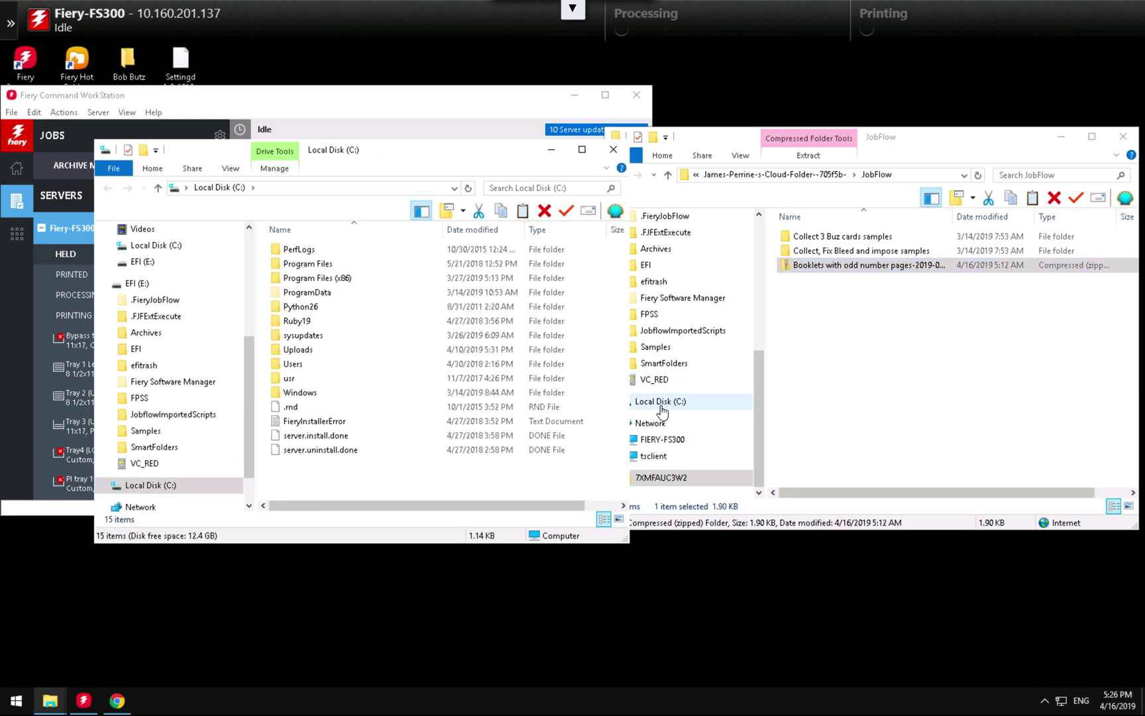
double_click(302, 350)
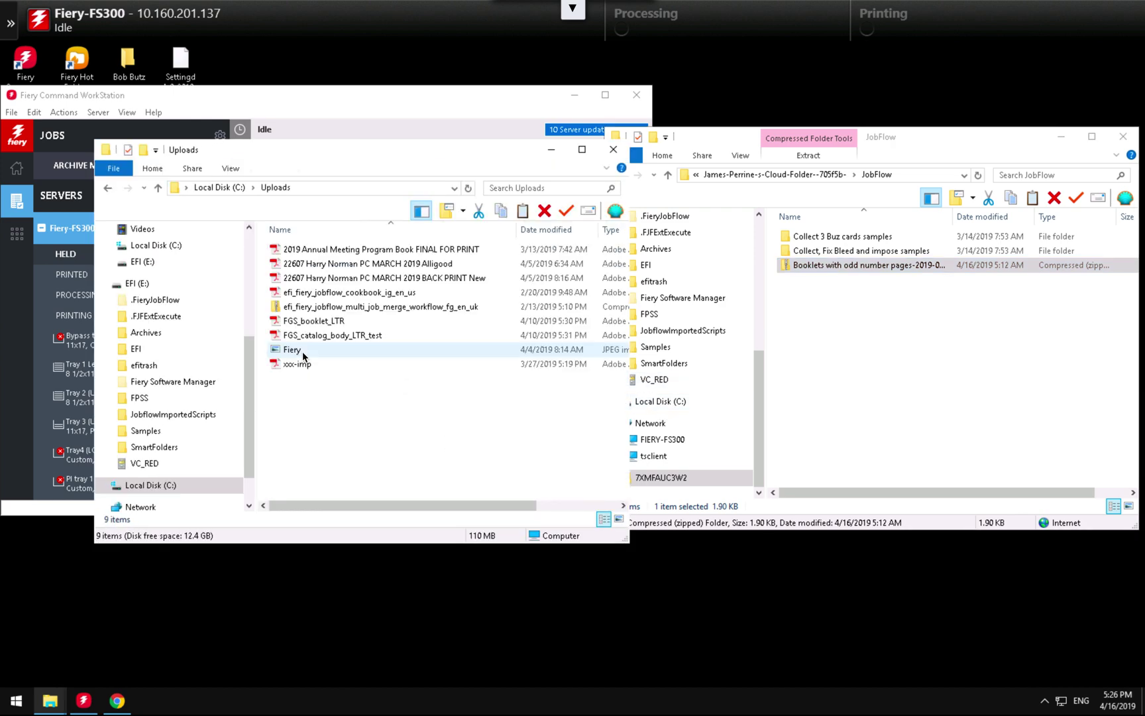
left_click_drag(422, 159, 855, 299)
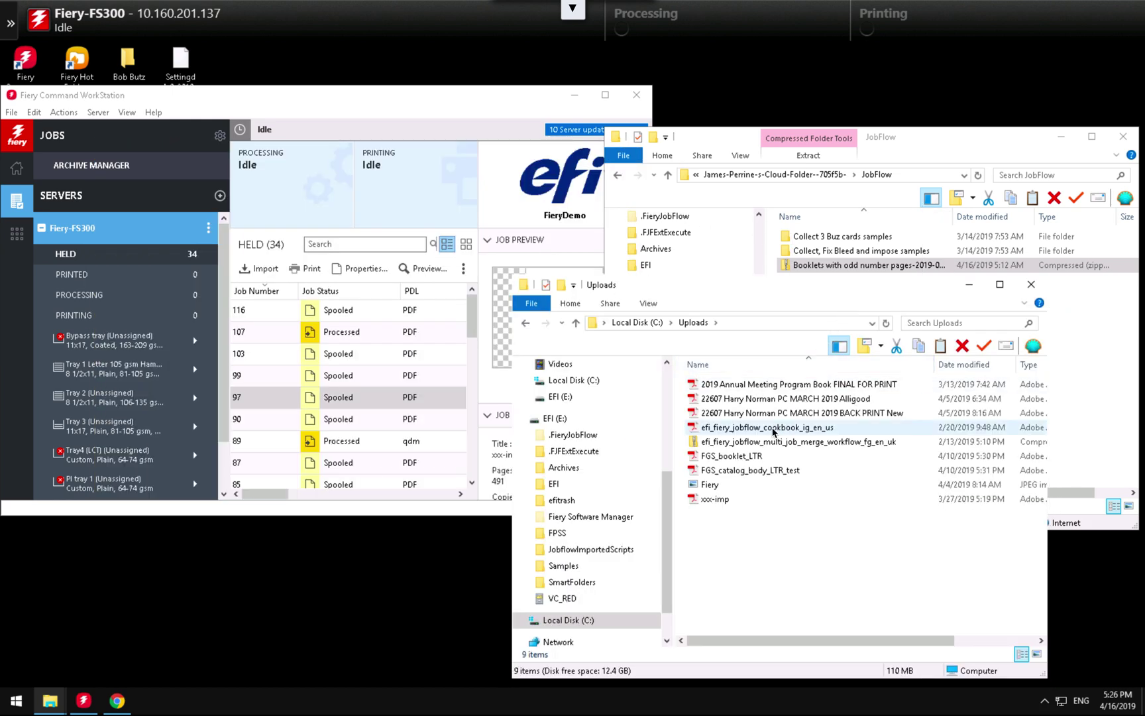
left_click_drag(747, 458, 114, 229)
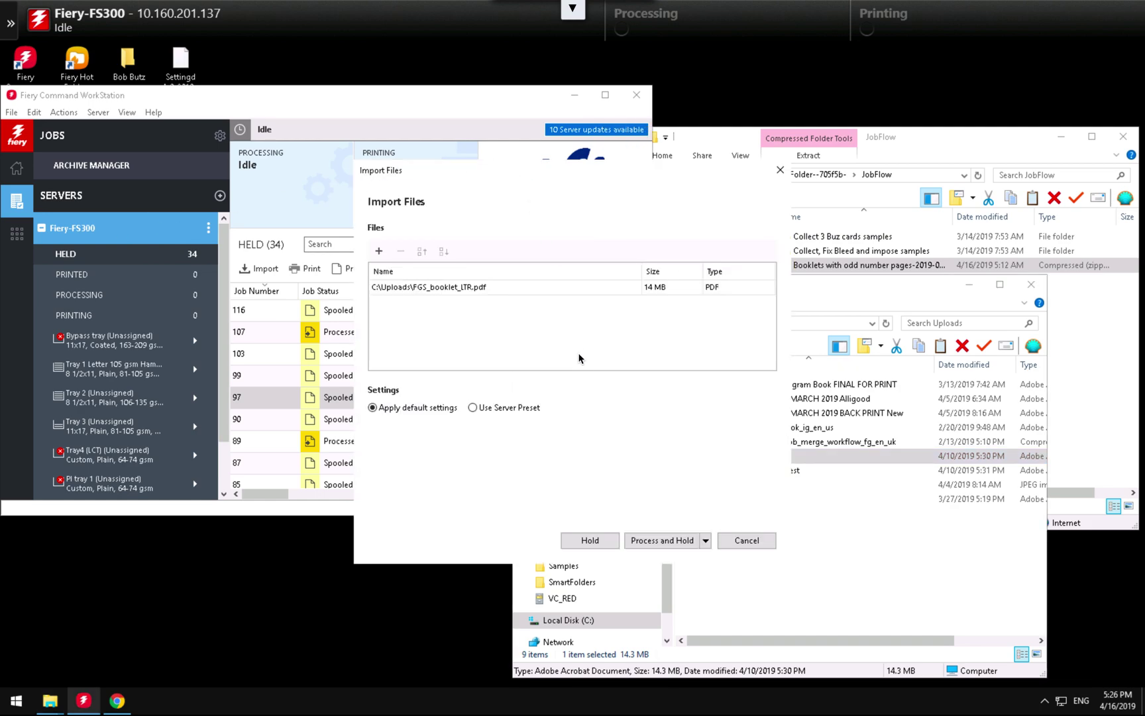
- Choose the Test server preset for FGS_booklet_LTR.pdf, cancel the import, and maximize Command WorkStation
left_click(473, 408)
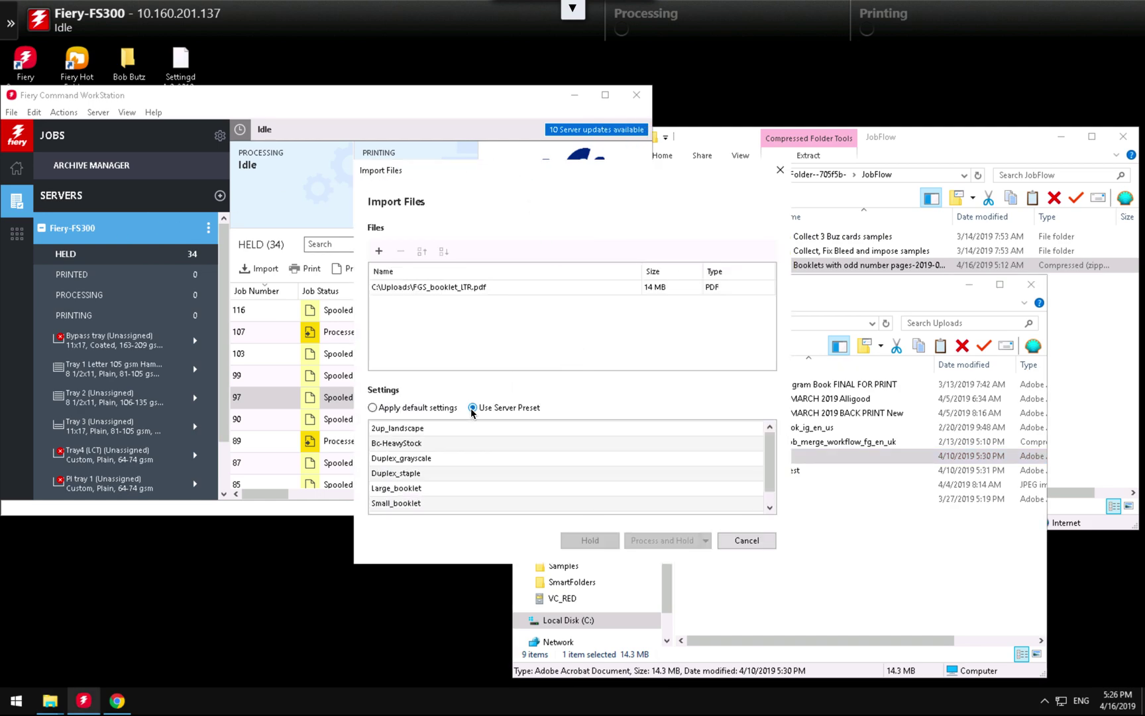
scroll(517, 446, "down", 1)
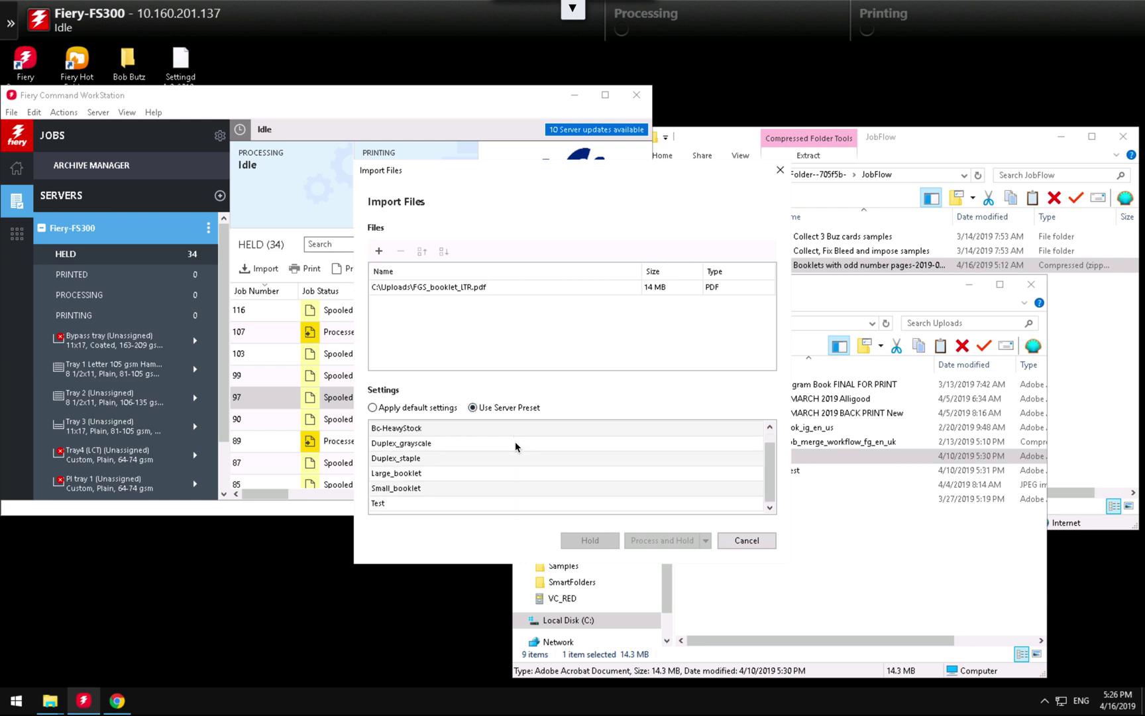
left_click(392, 505)
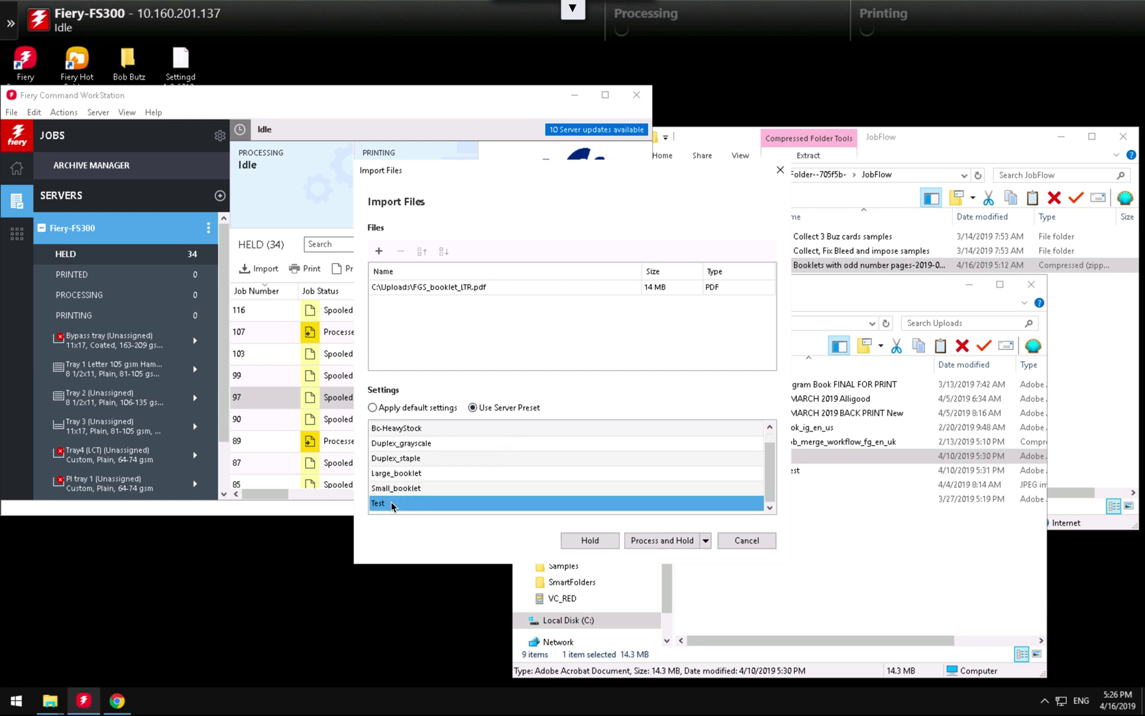
left_click(745, 540)
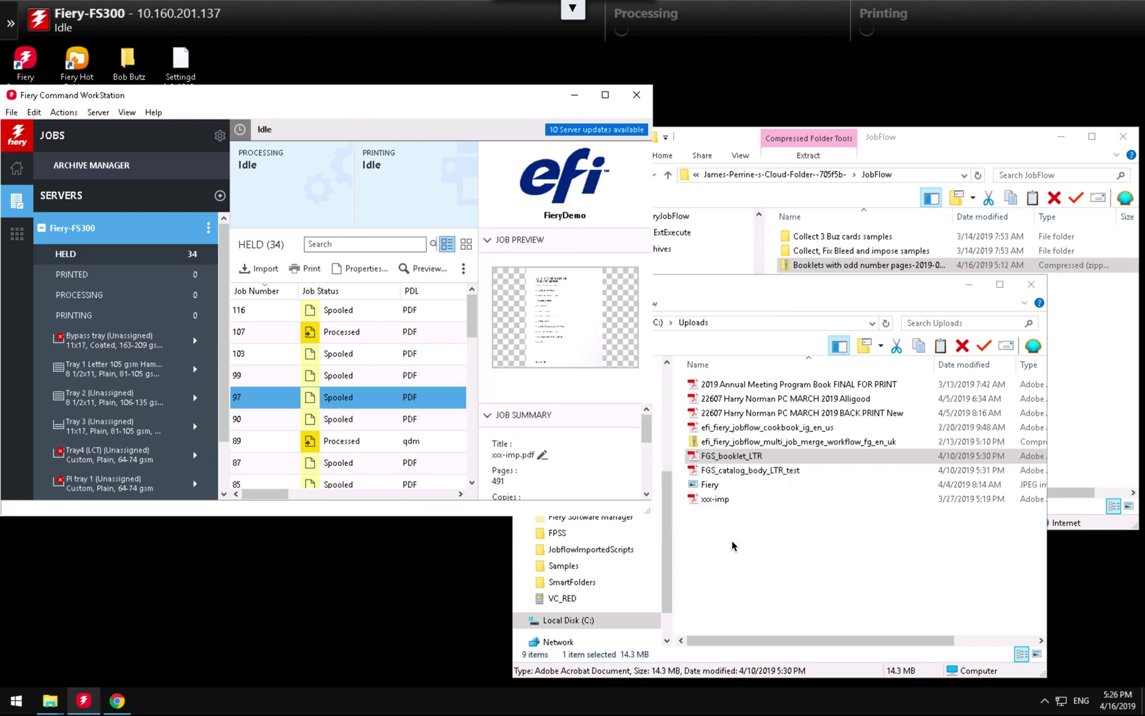
left_click(604, 95)
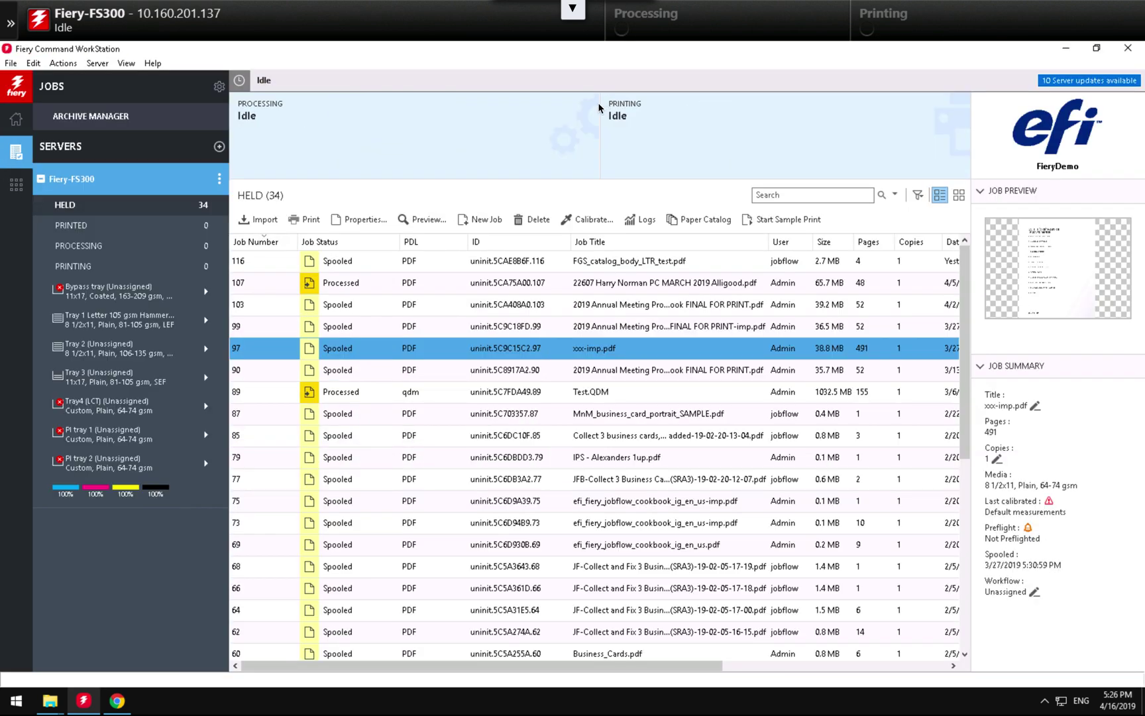
- Open the FS300 Device Center's Virtual Printers page and begin a new virtual printer
left_click(221, 179)
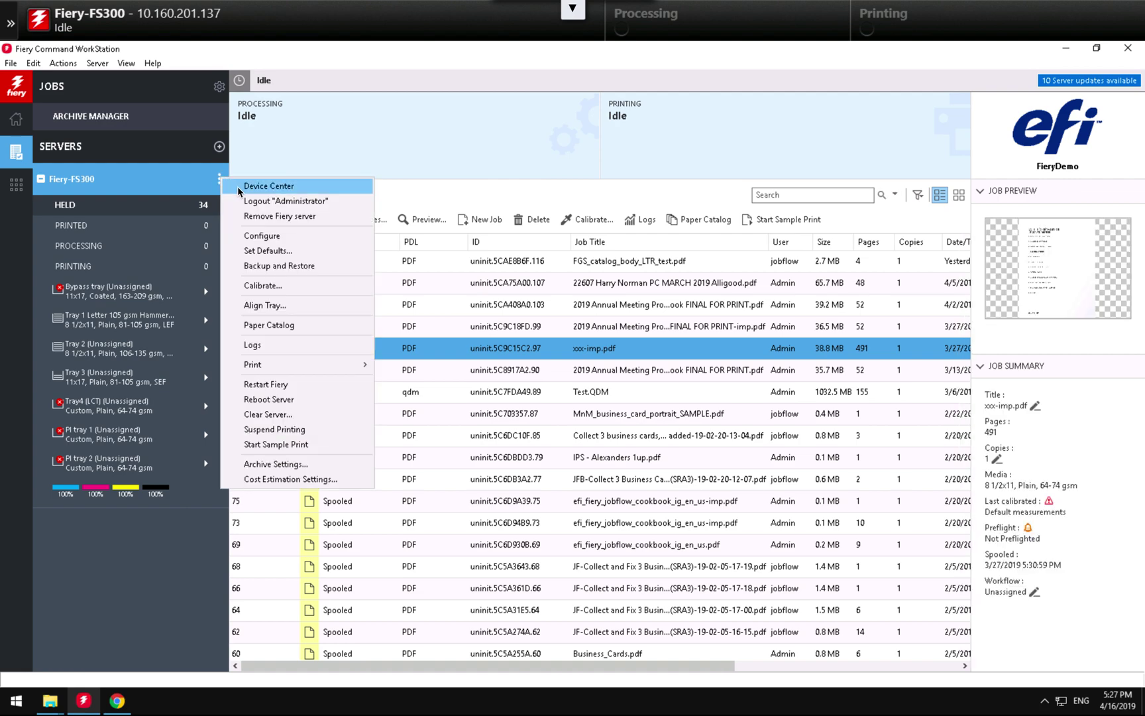
left_click(240, 186)
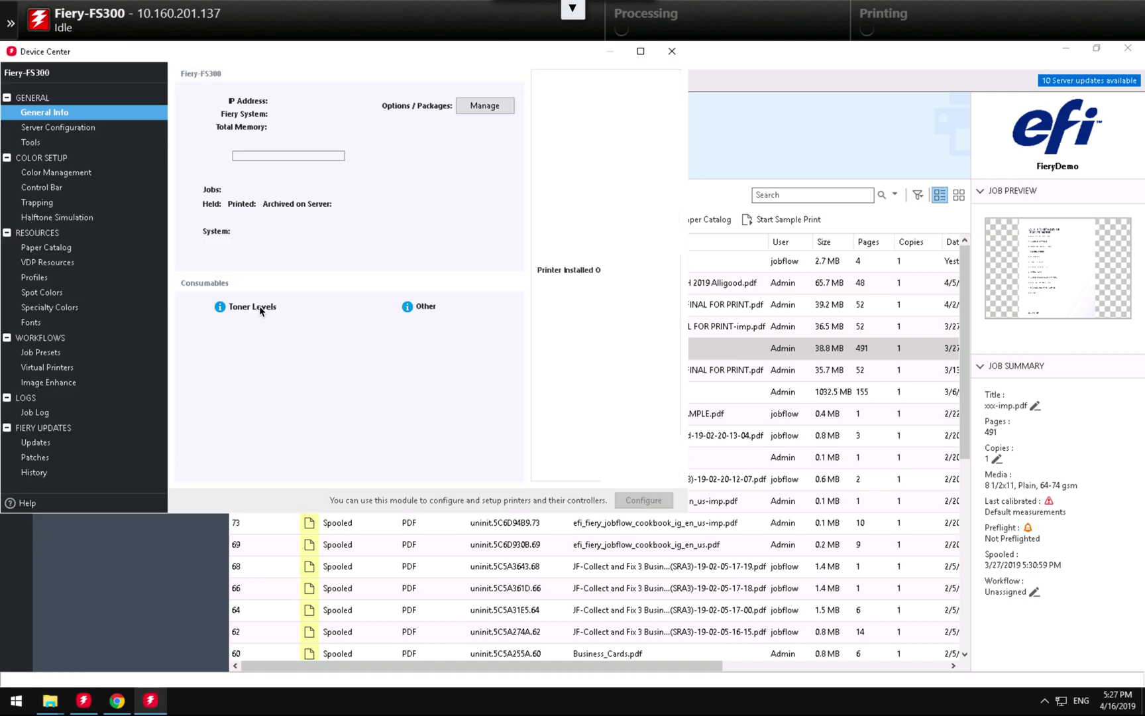
left_click(50, 367)
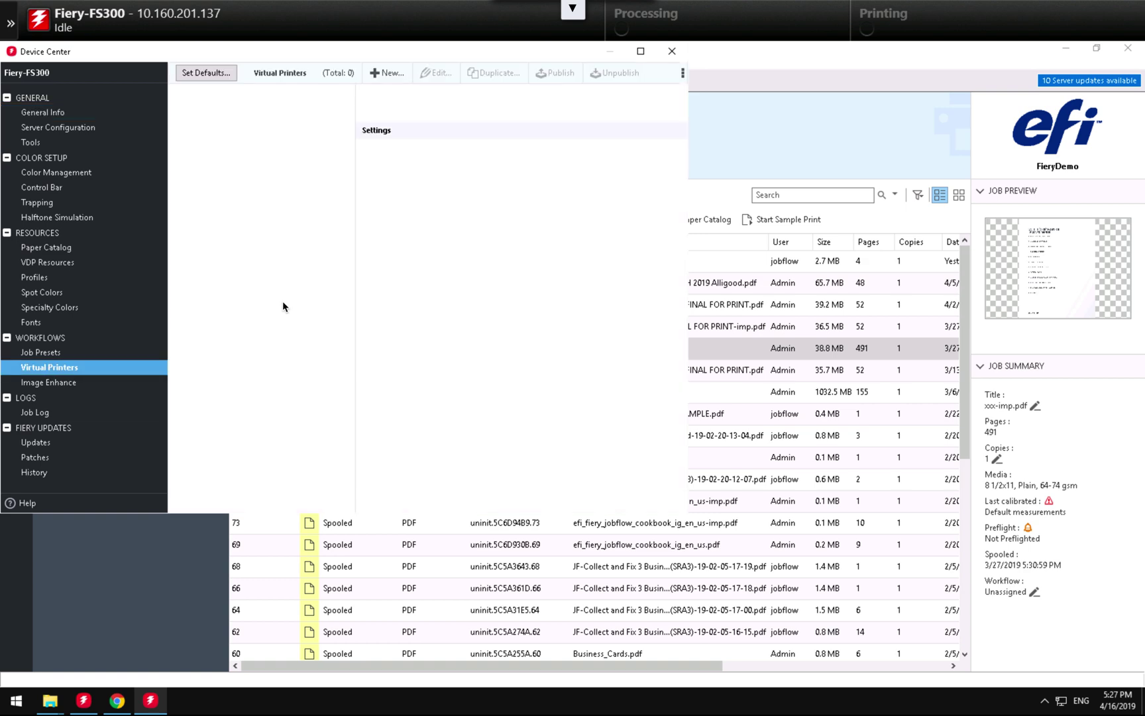
left_click(381, 74)
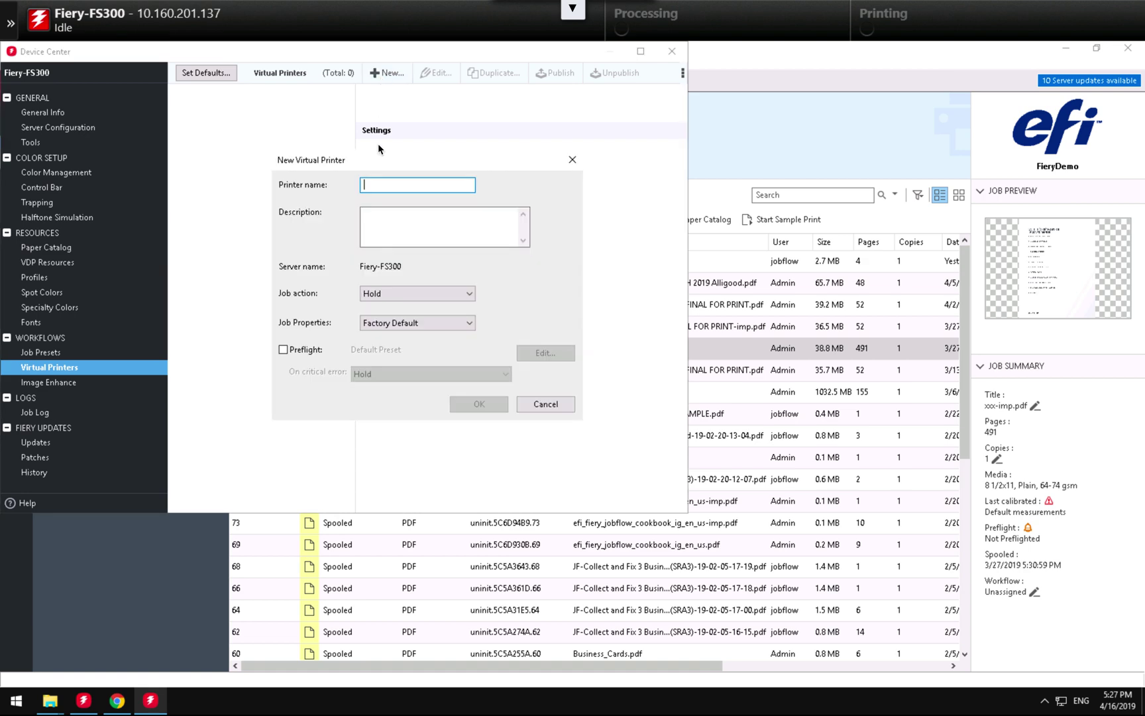
- Create virtual printer 'TestVP' with job action Hold and the Test job preset
type("Test")
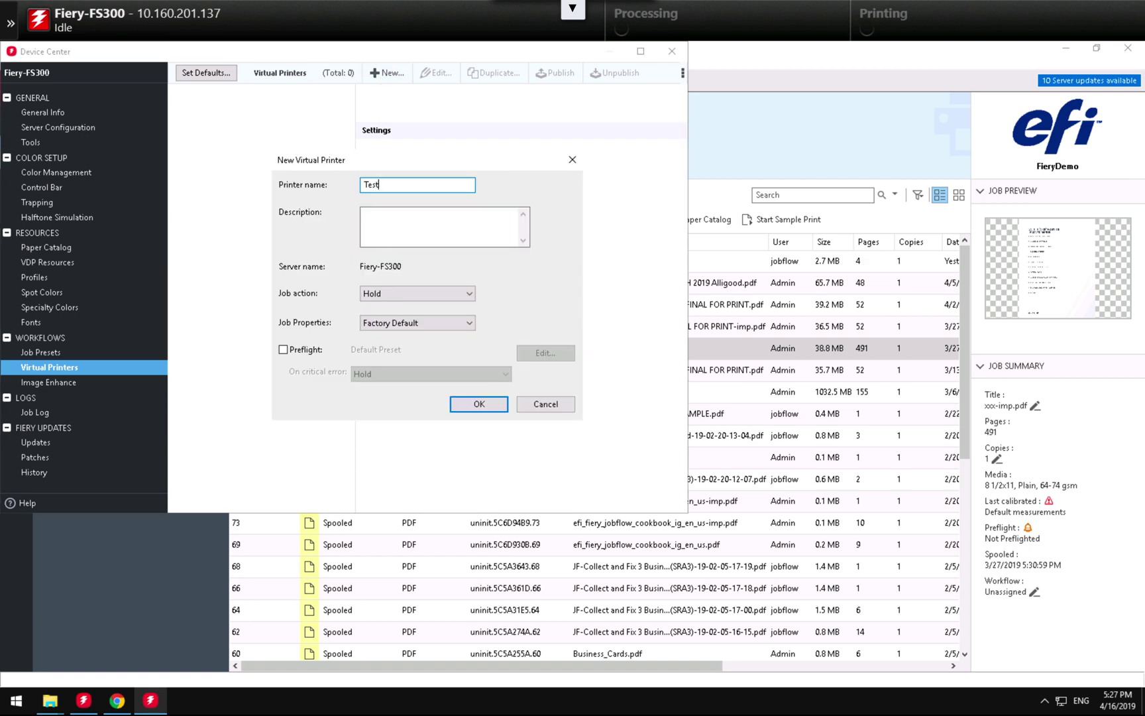
type("VP")
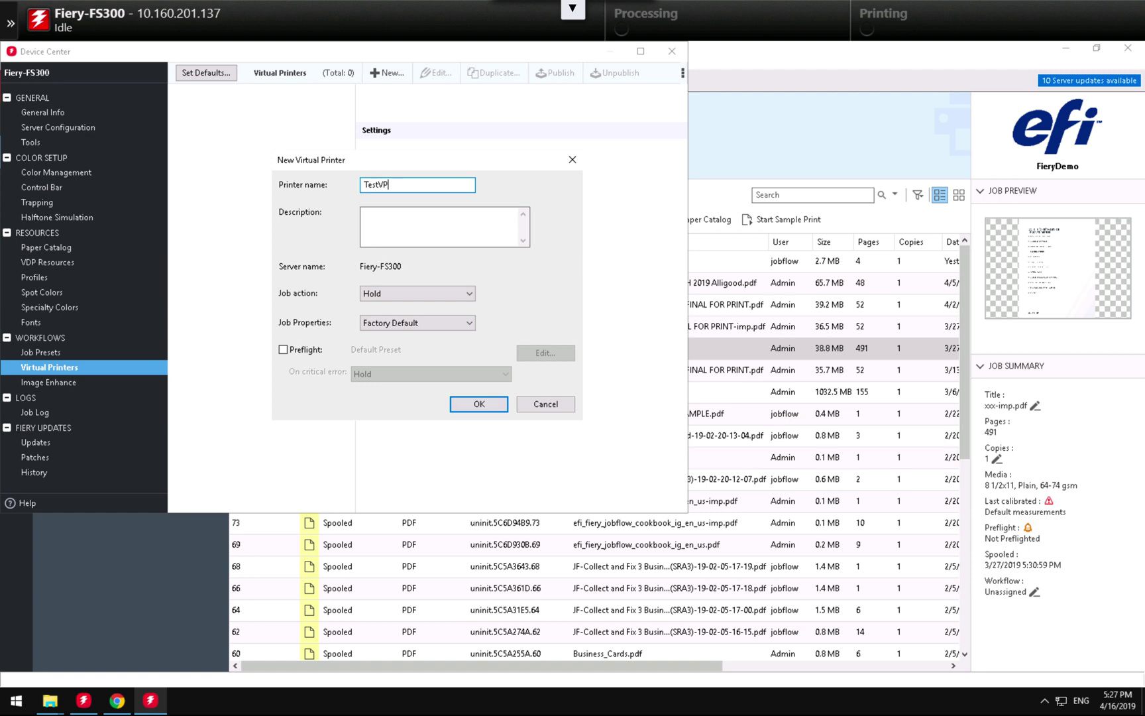
left_click(418, 214)
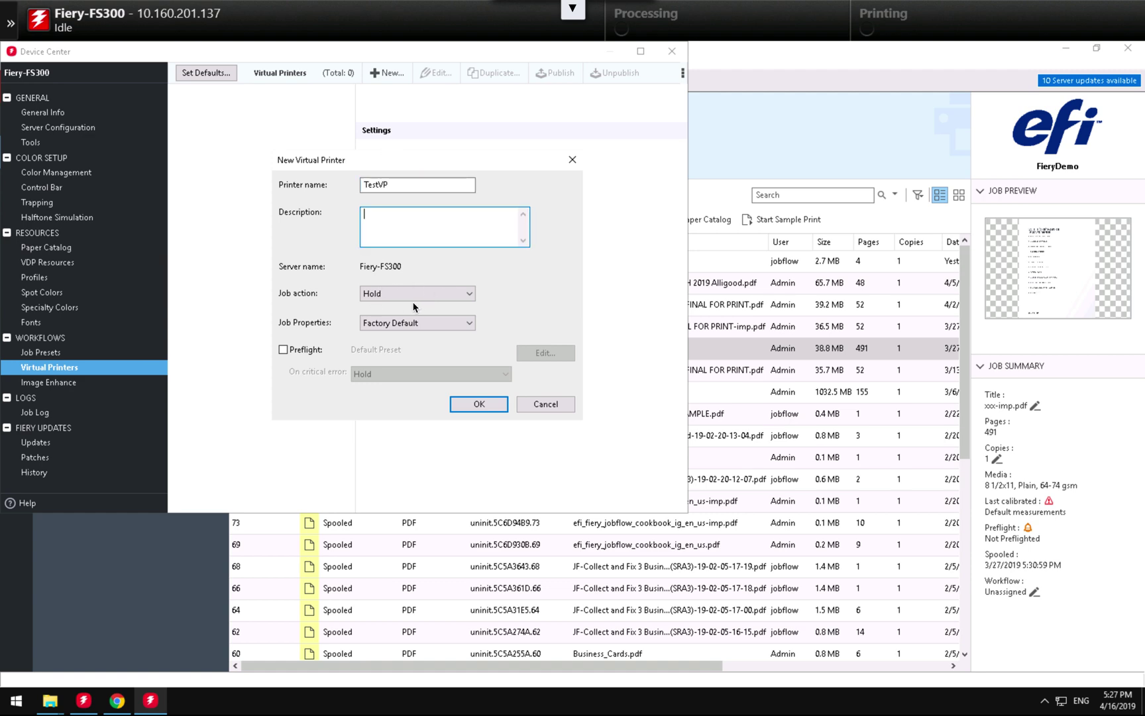
left_click(469, 298)
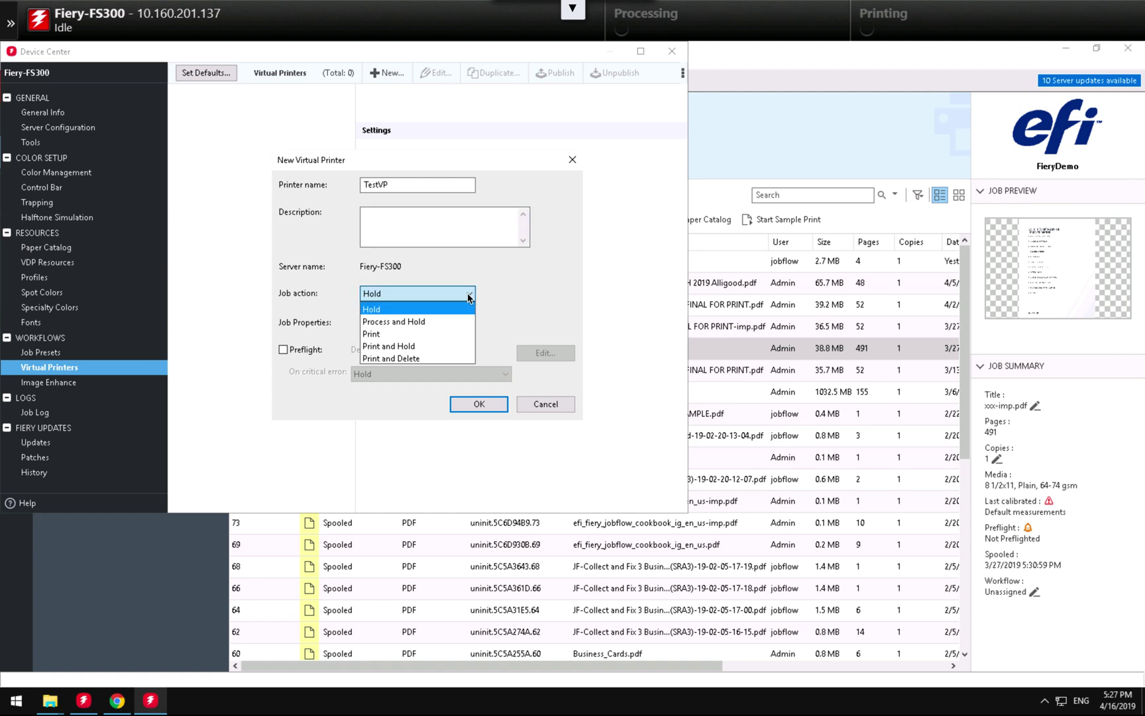
left_click(511, 289)
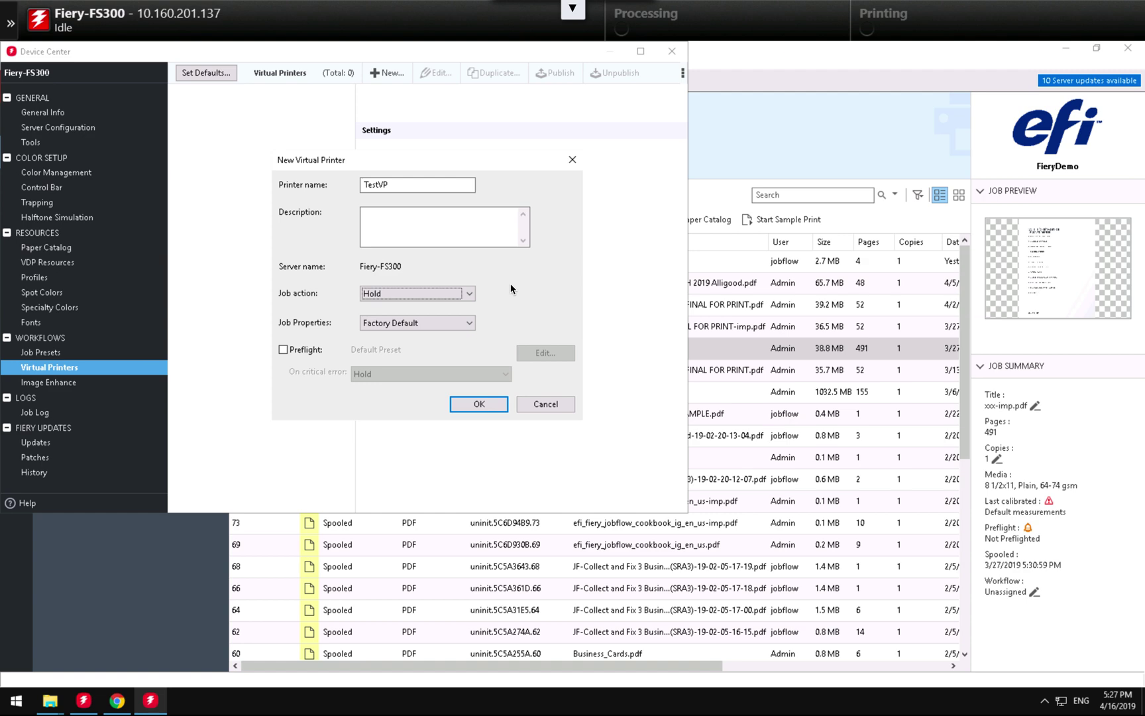
left_click(469, 321)
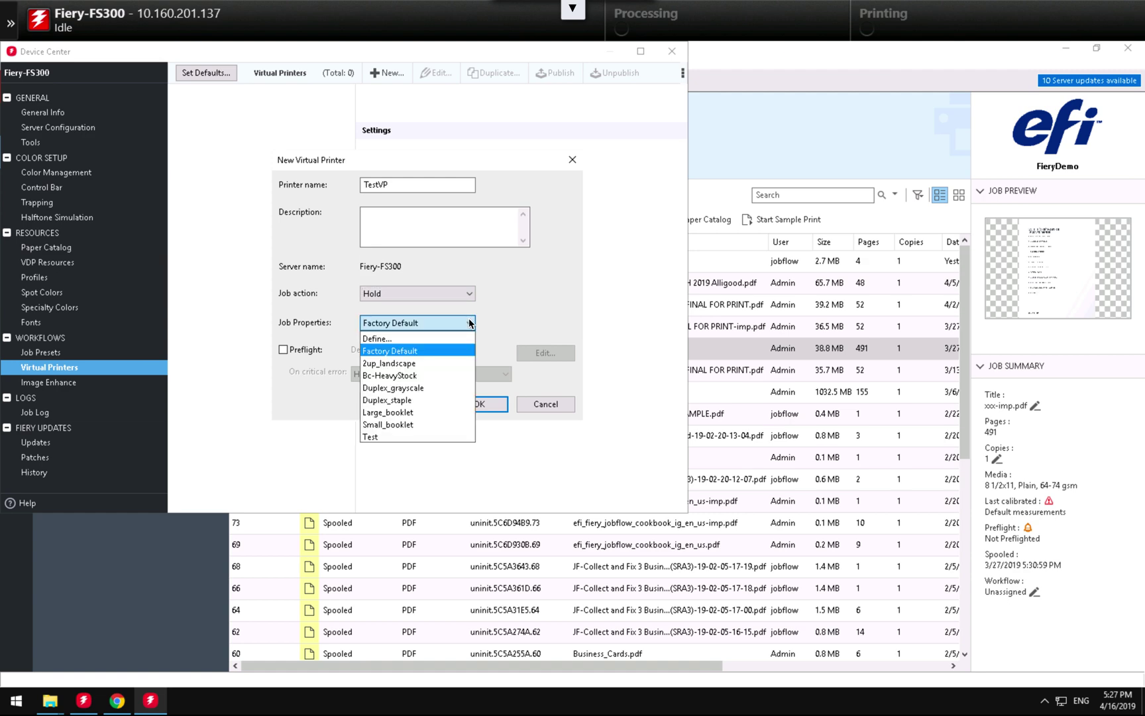
left_click(393, 437)
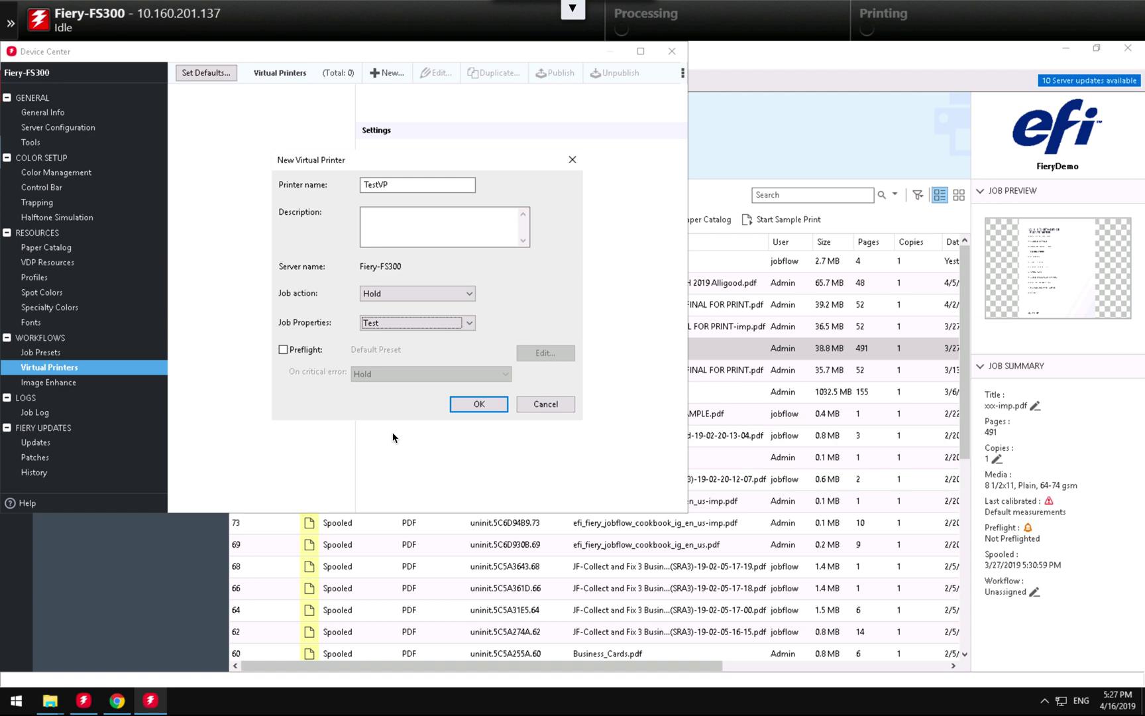
left_click(466, 403)
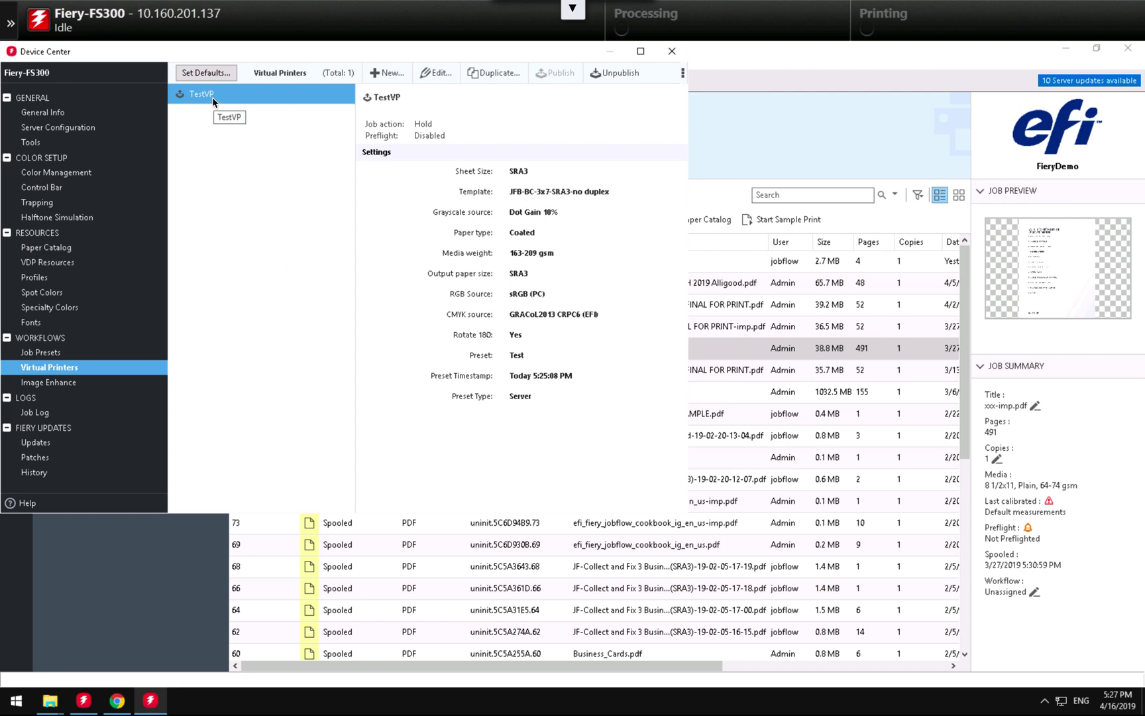
- Import the 2019 Annual Meeting Program Book PDF, confirm TestVP is offered, then cancel
left_click(672, 53)
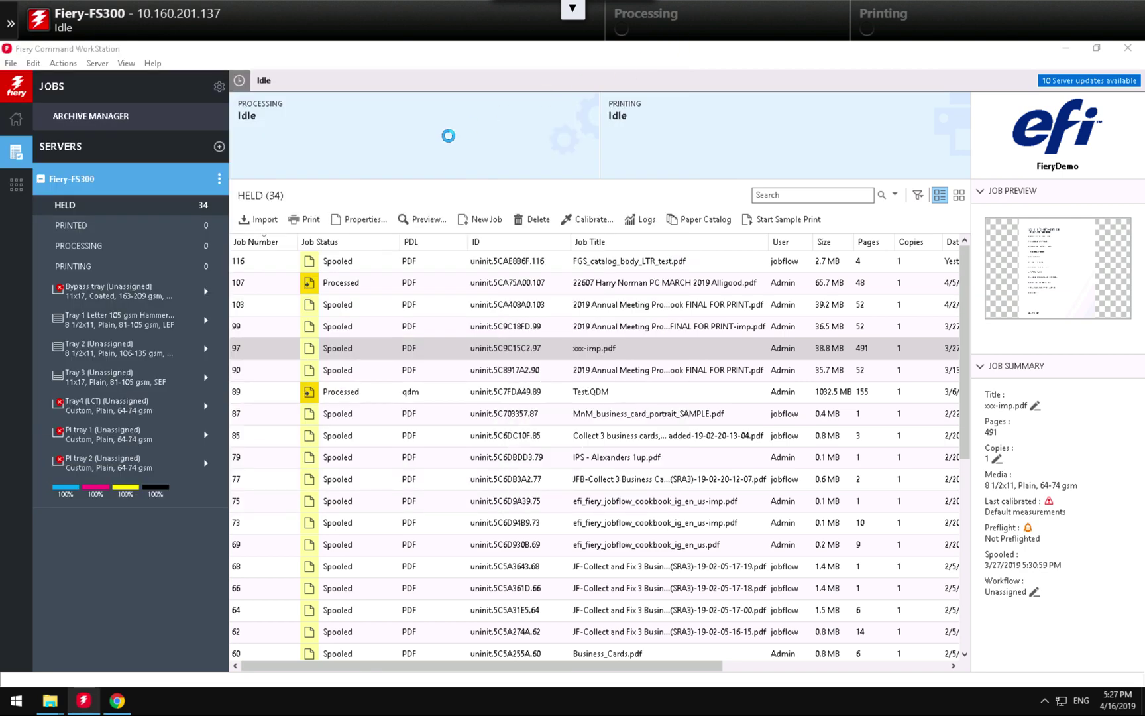
left_click(7, 63)
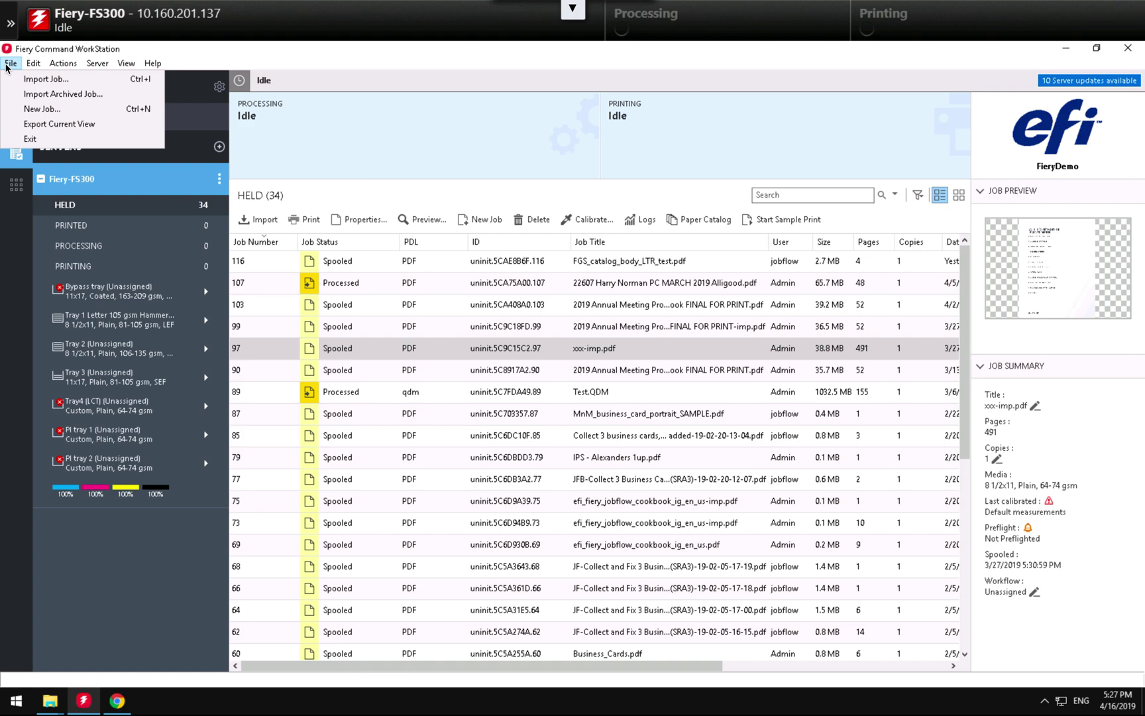
left_click(30, 78)
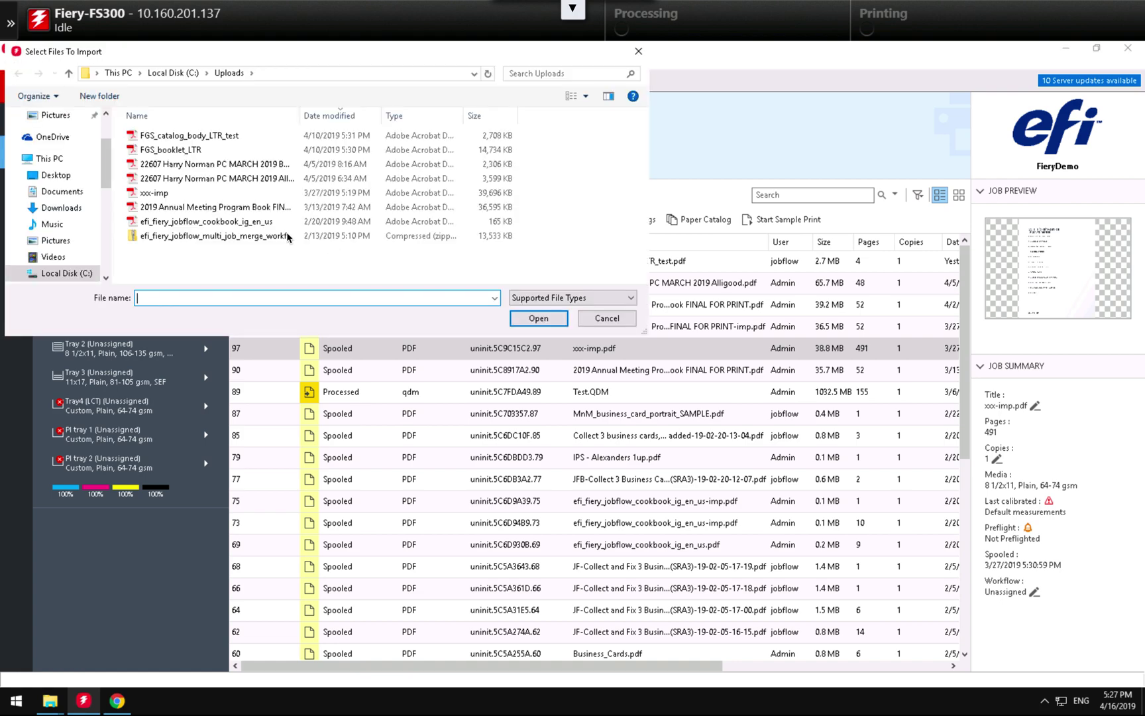
left_click(202, 208)
left_click(522, 319)
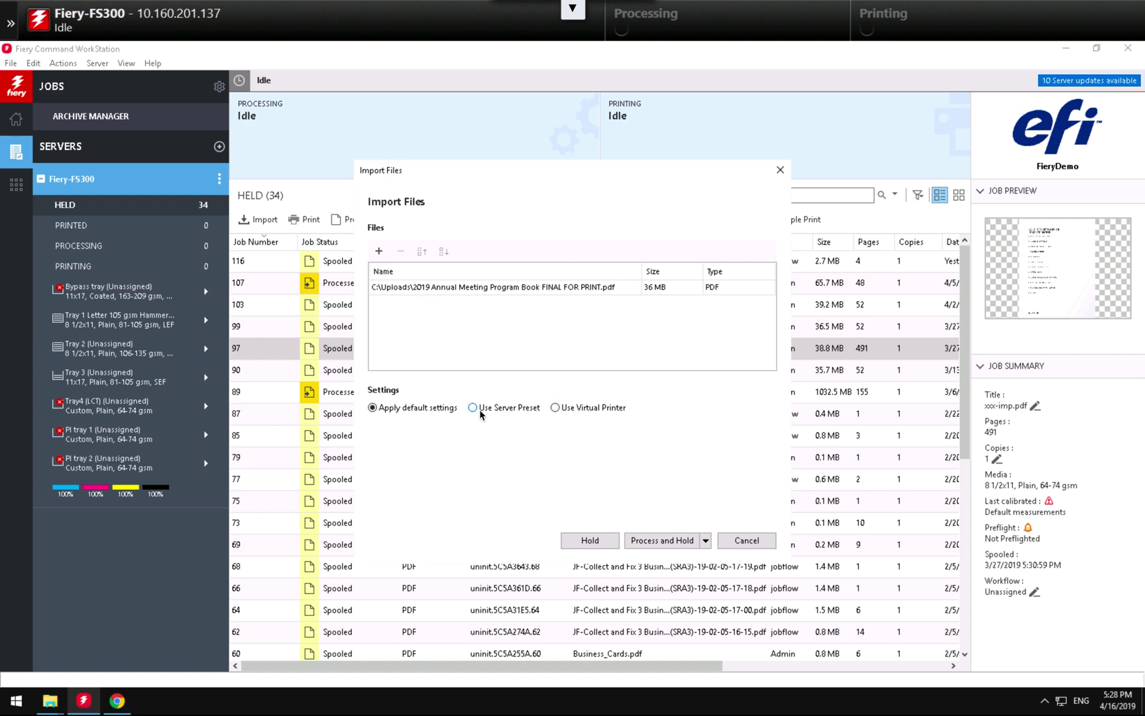
left_click(555, 408)
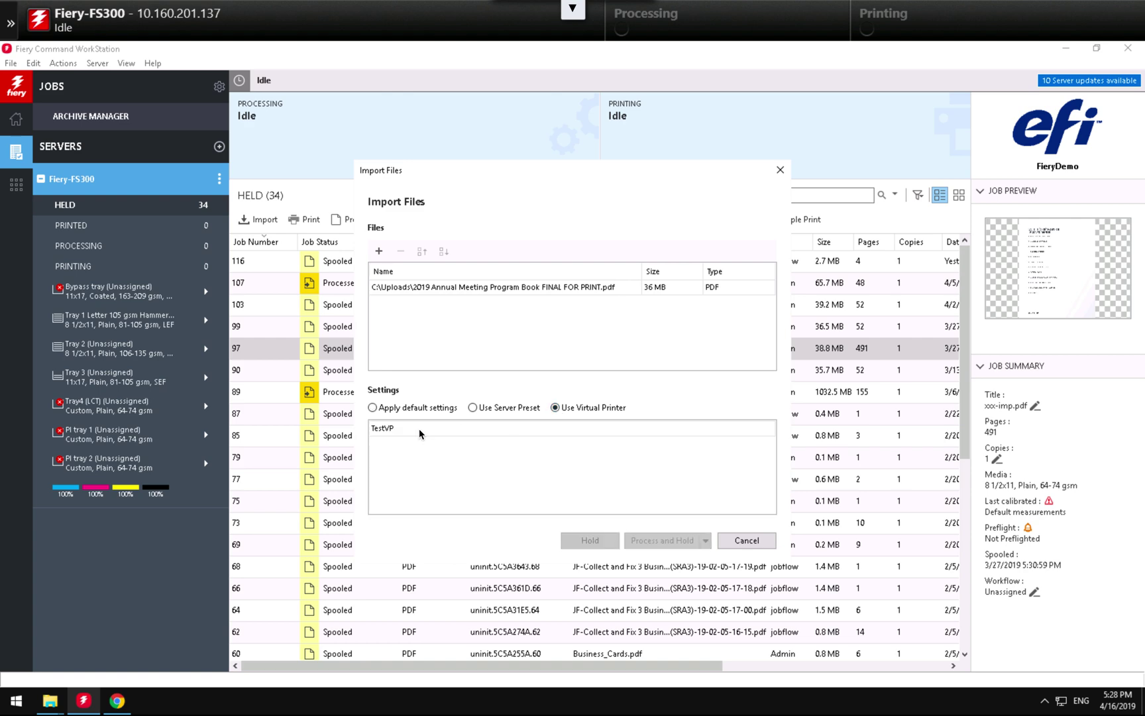
left_click(749, 542)
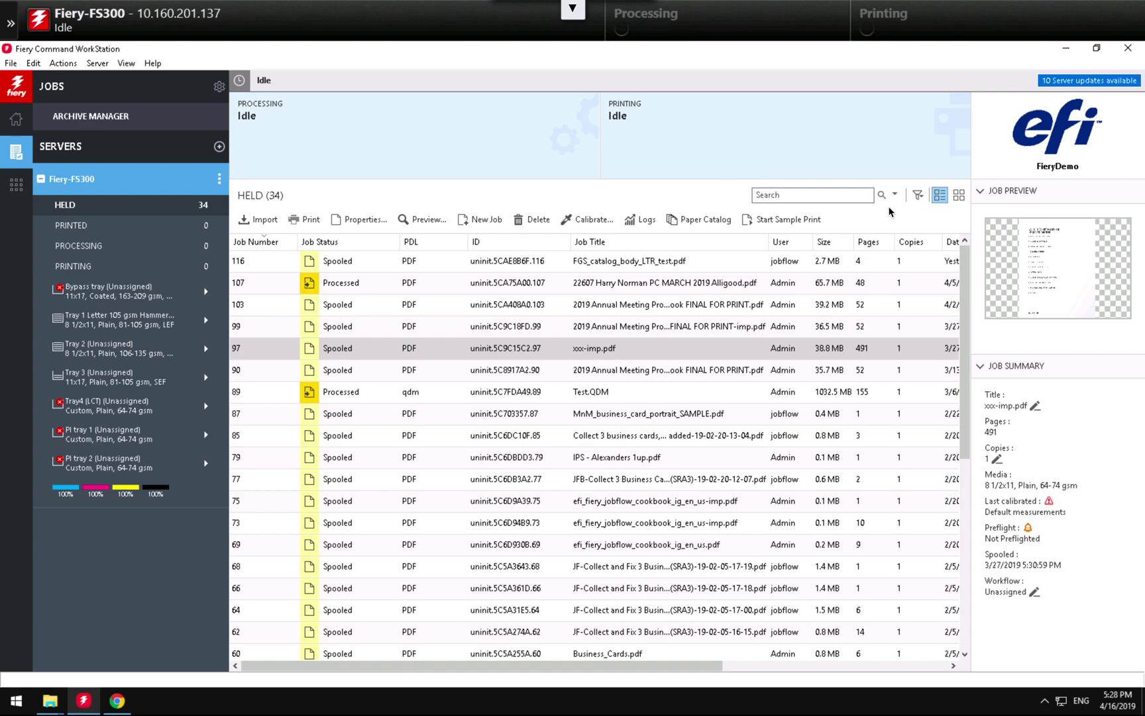
- Drag FGS_booklet_LTR from Explorer into the Held list, see TestVP offered as the virtual printer, then cancel the import
left_click(1098, 50)
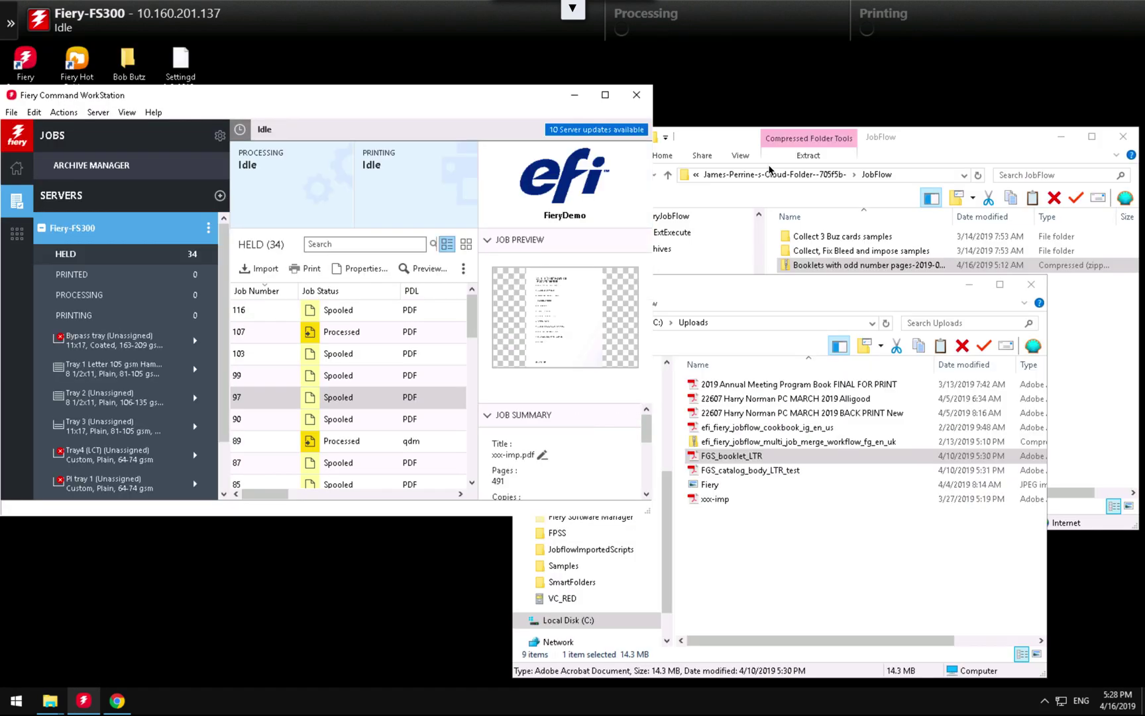
left_click_drag(771, 456, 145, 238)
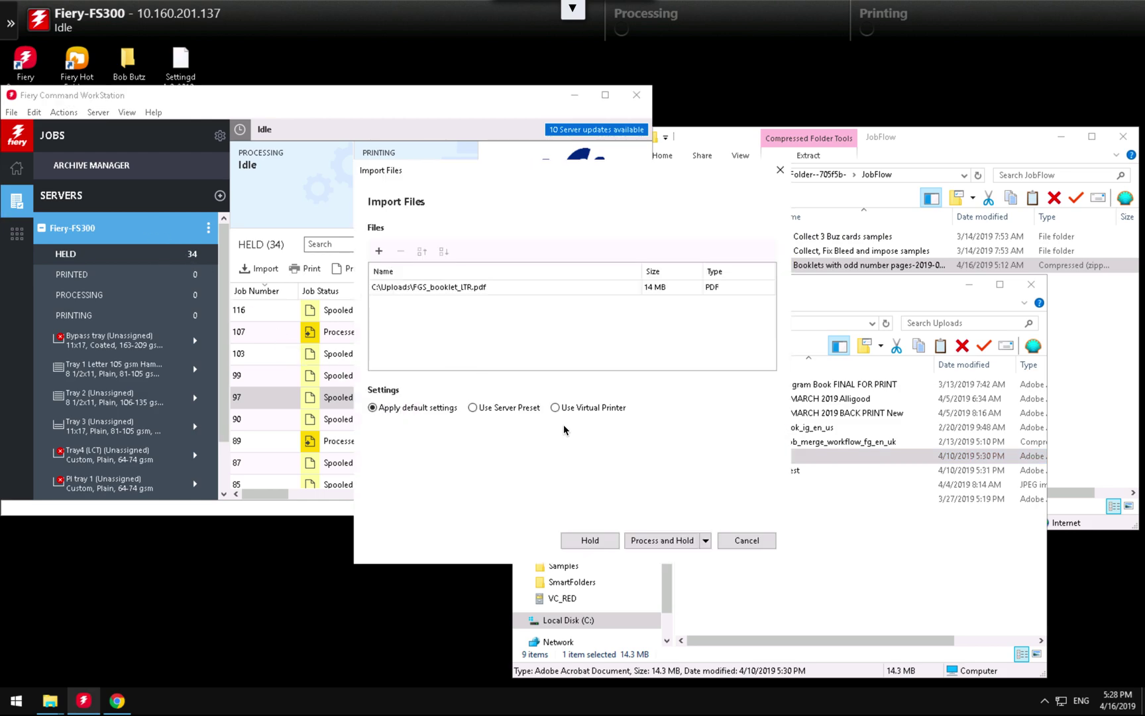
left_click(556, 409)
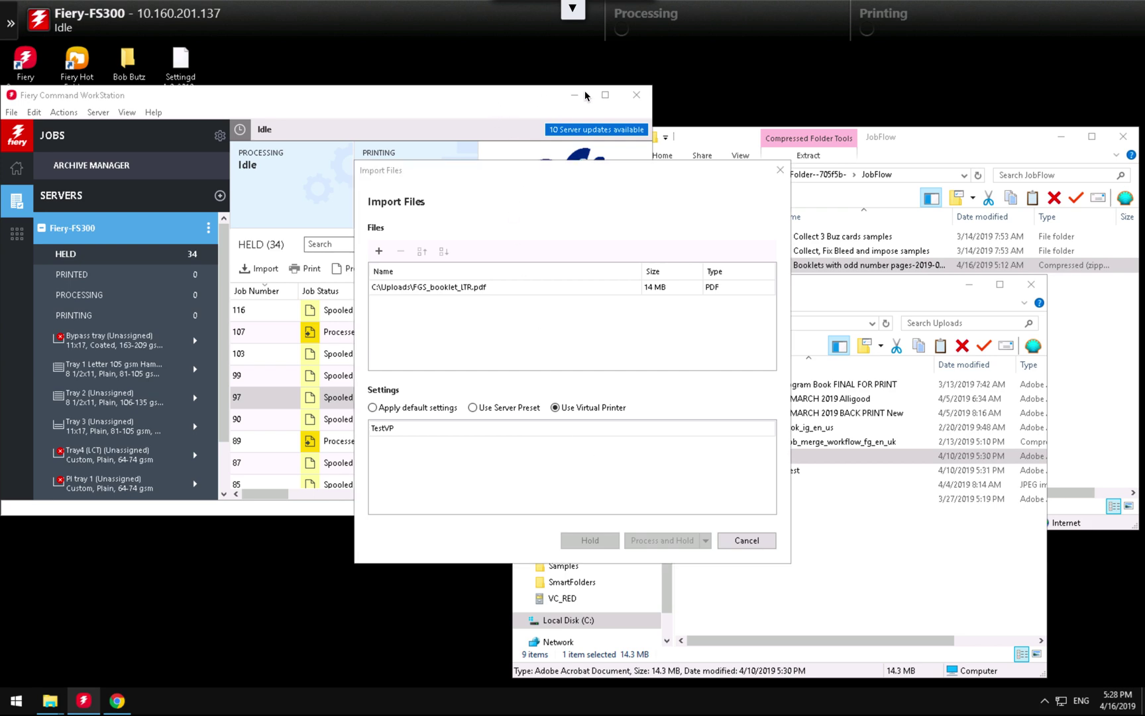
left_click(755, 540)
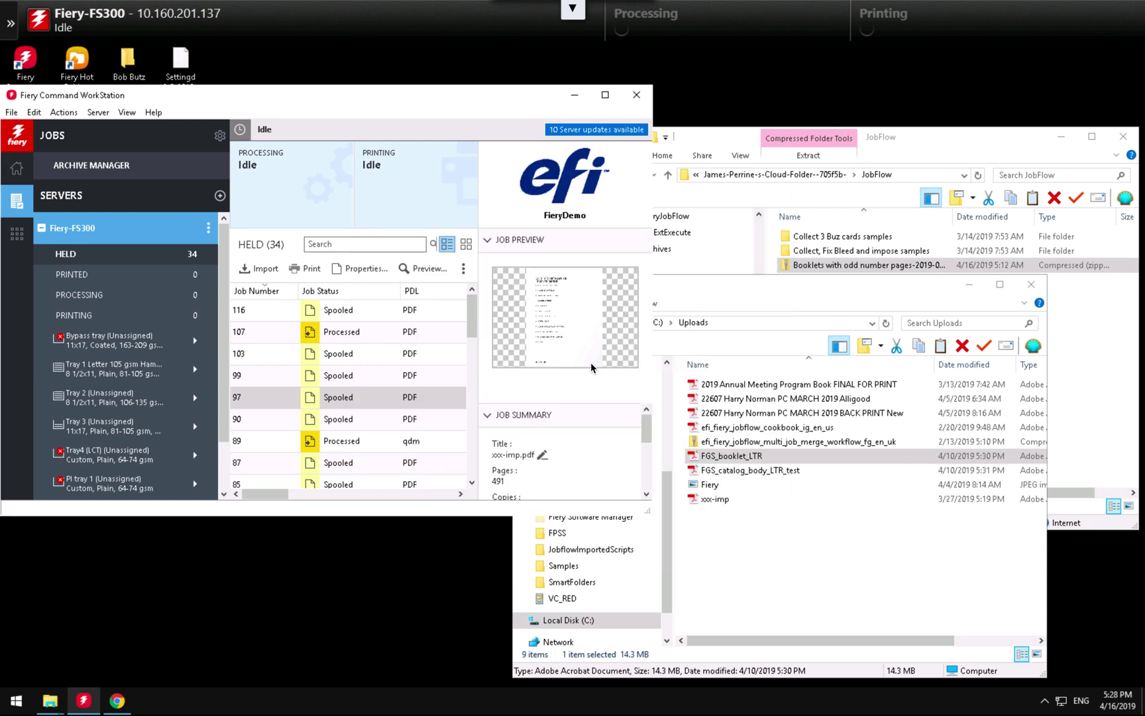
- Maximize the Command WorkStation window so the held list shows all its columns
left_click(605, 95)
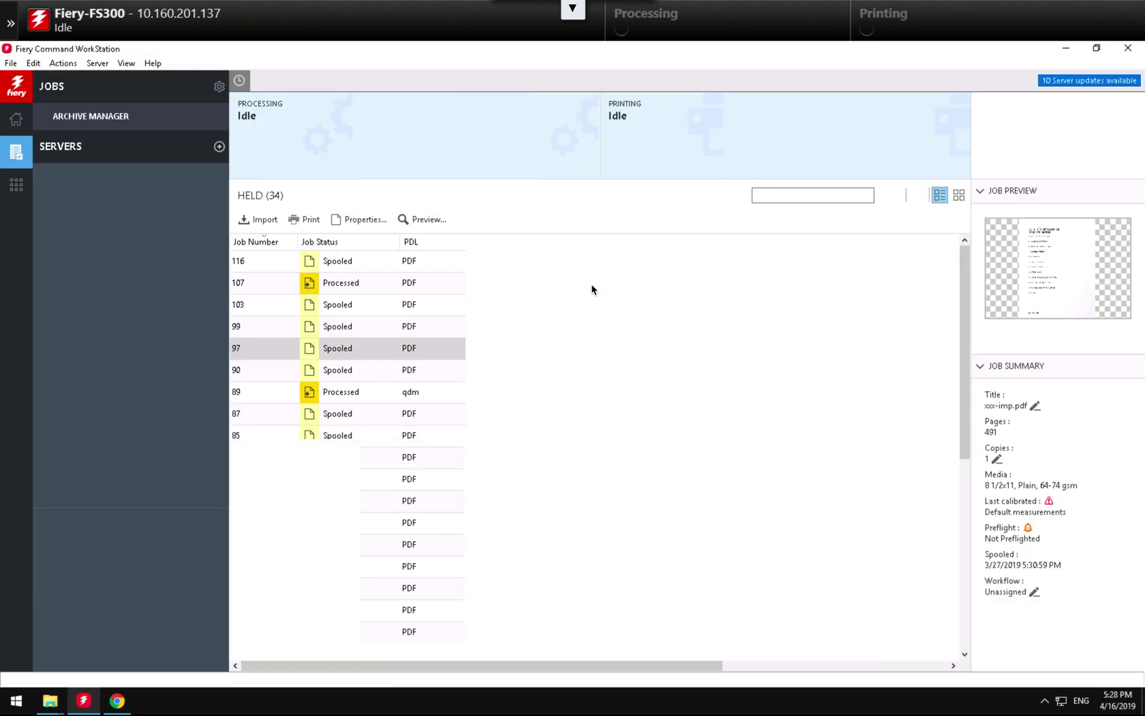